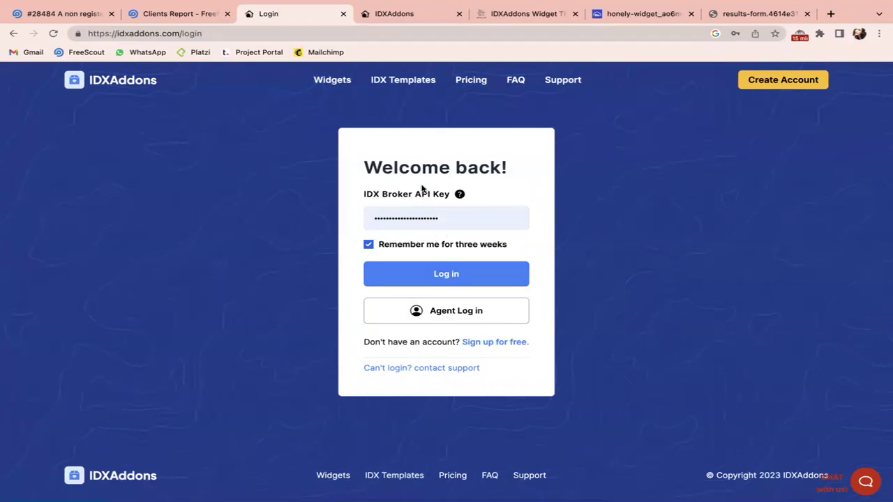
Step: Log in to the Realty Candy demo account with the API key and show the Apps catalogue
left_click(410, 275)
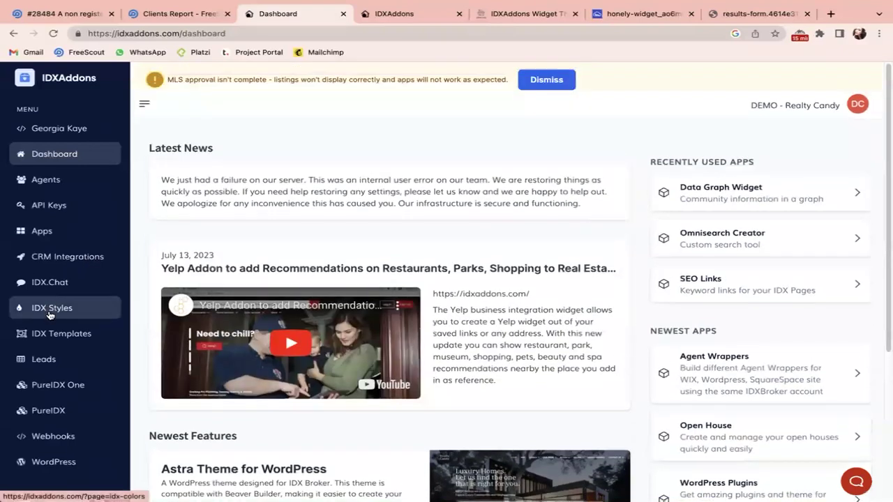
left_click(50, 238)
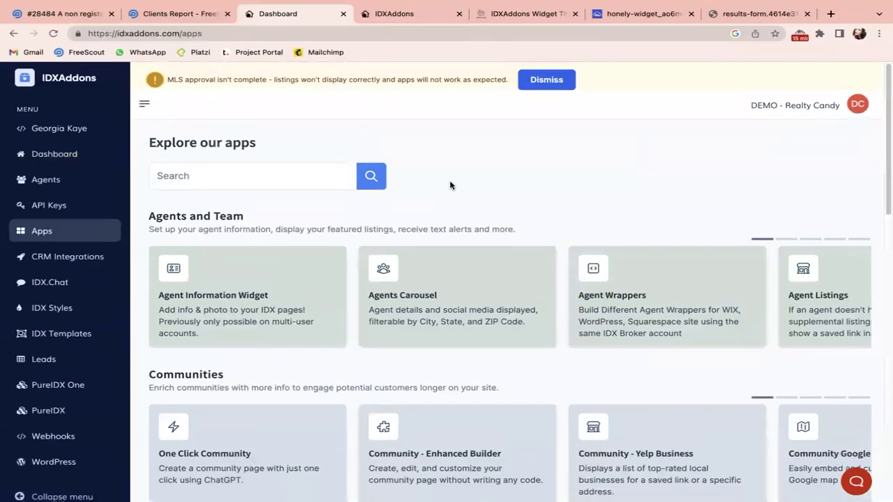
Step: Search the apps catalogue for 'one' and open the One Click Community app
left_click(307, 184)
type("one")
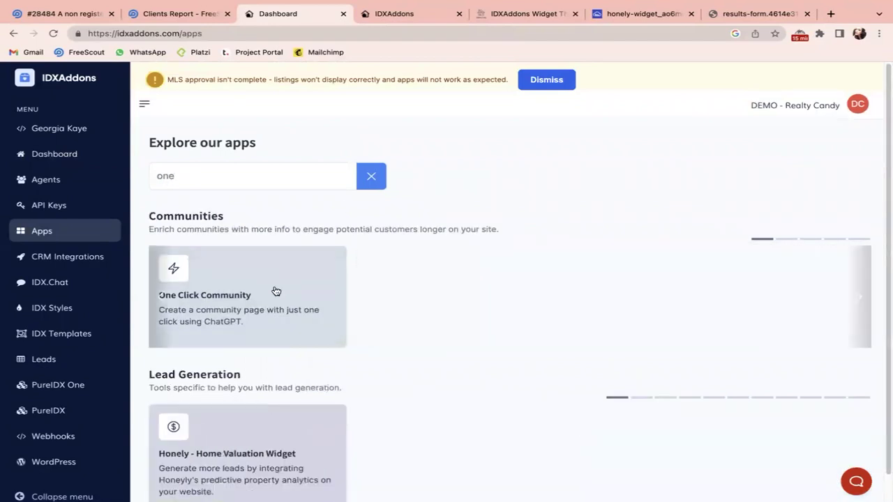
left_click(276, 291)
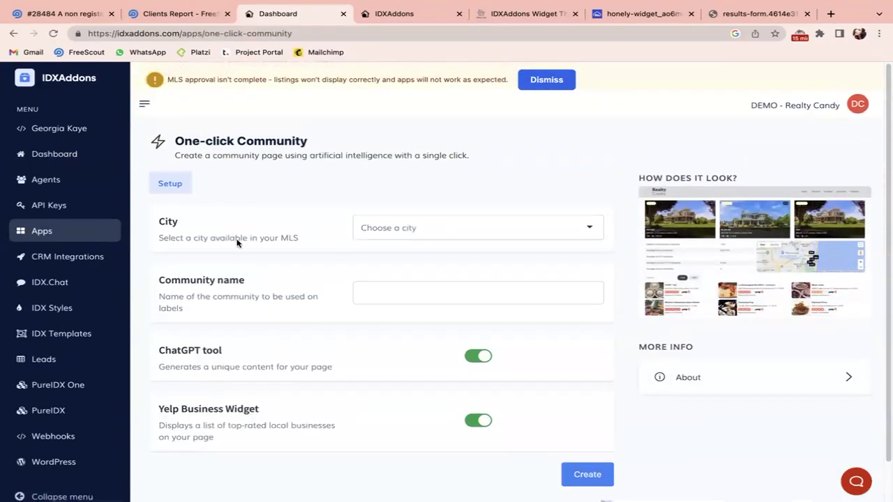
Step: Choose Everglades City, FL from the MLS city list
left_click(409, 227)
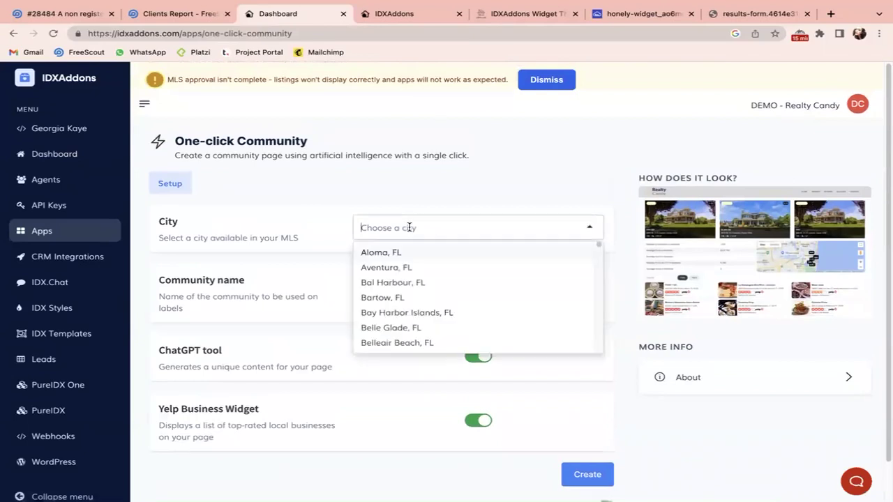
scroll(421, 315, "down", 3)
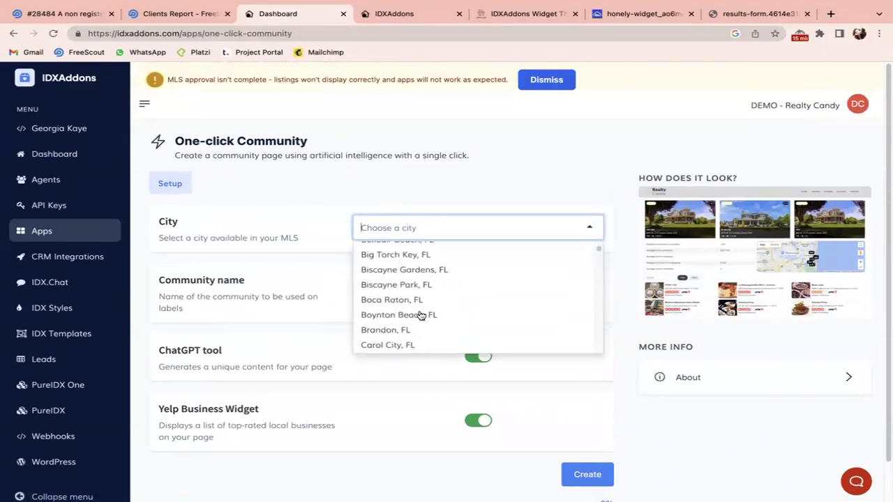
scroll(421, 316, "down", 3)
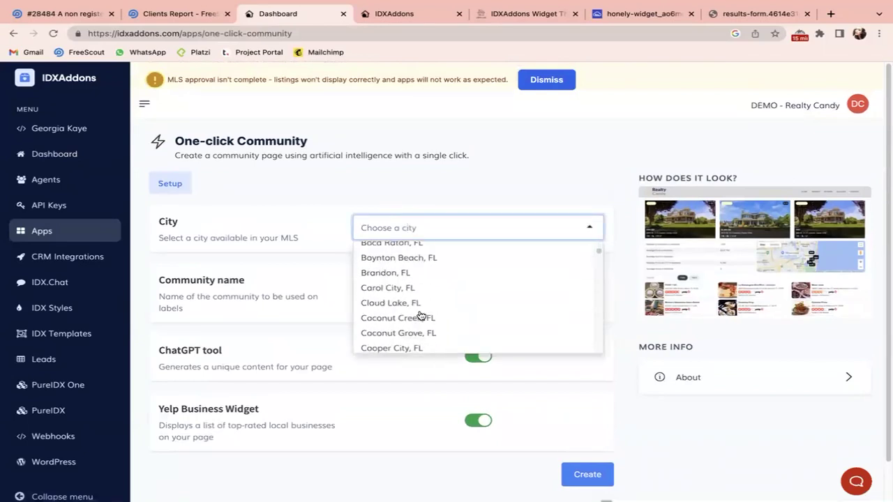
left_click(266, 307)
scroll(275, 309, "down", 1)
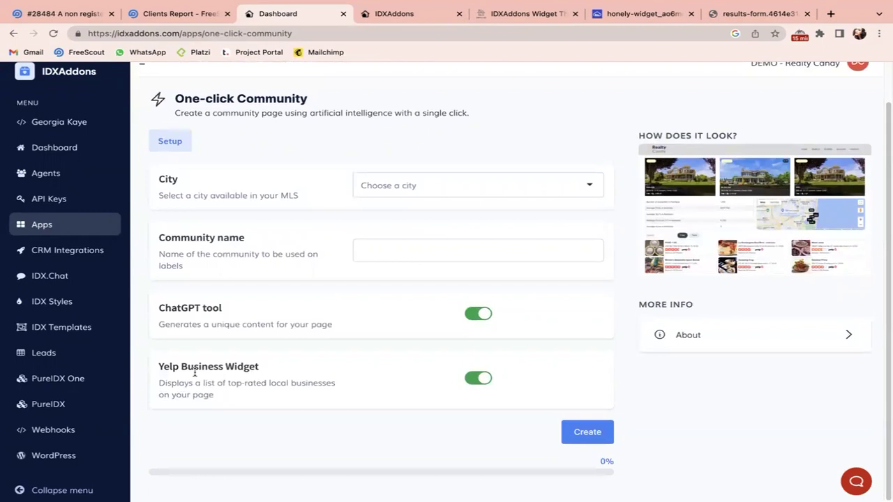
left_click(444, 185)
scroll(449, 251, "down", 1)
scroll(444, 254, "down", 5)
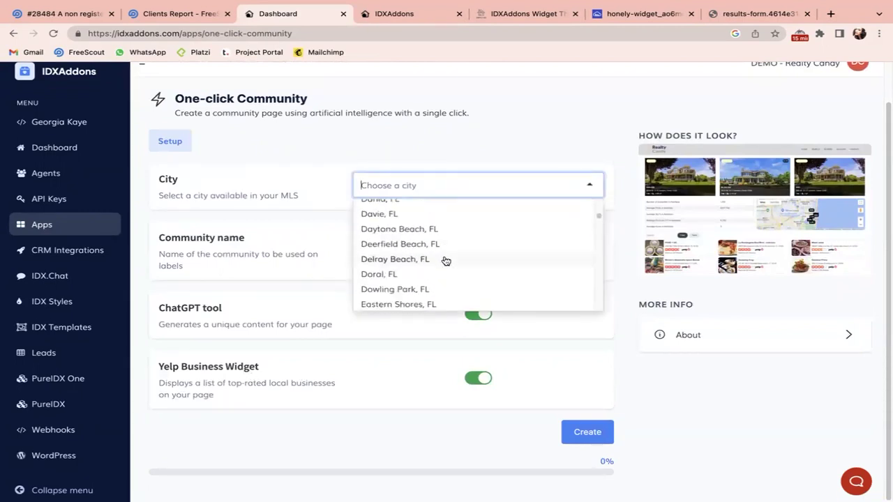
scroll(444, 257, "down", 2)
scroll(442, 258, "down", 1)
left_click(403, 231)
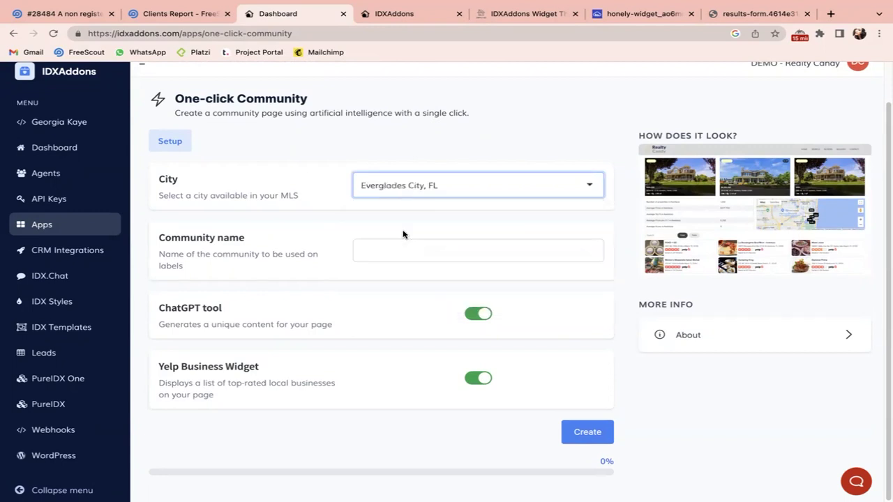
Step: Create the 'Everglades' community page and view its generated link in a new tab
left_click(403, 248)
type("Everglades")
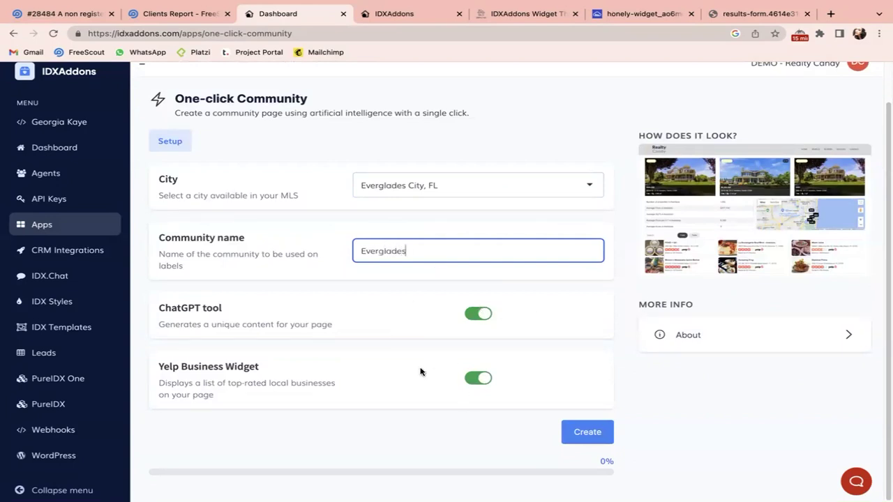
left_click(604, 432)
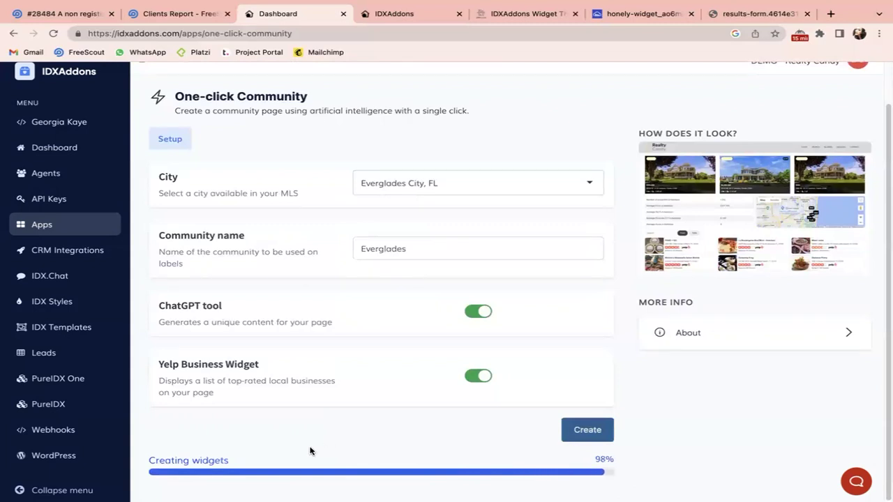
right_click(268, 464)
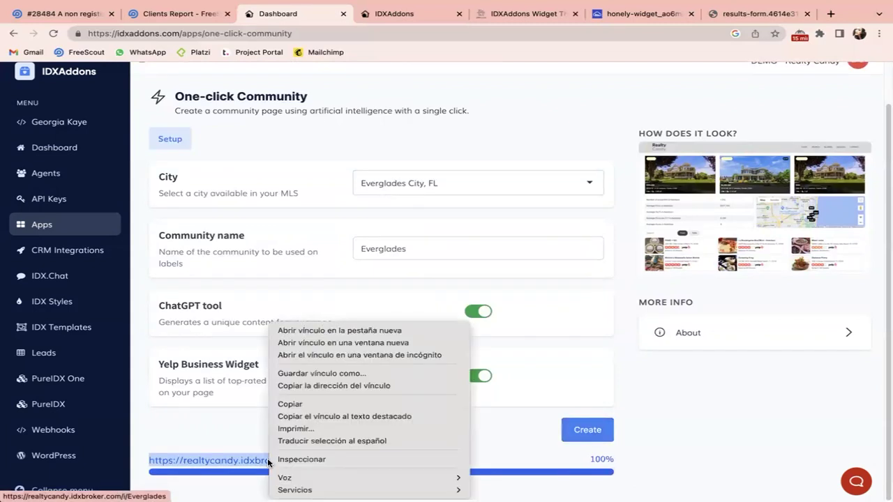
left_click(347, 335)
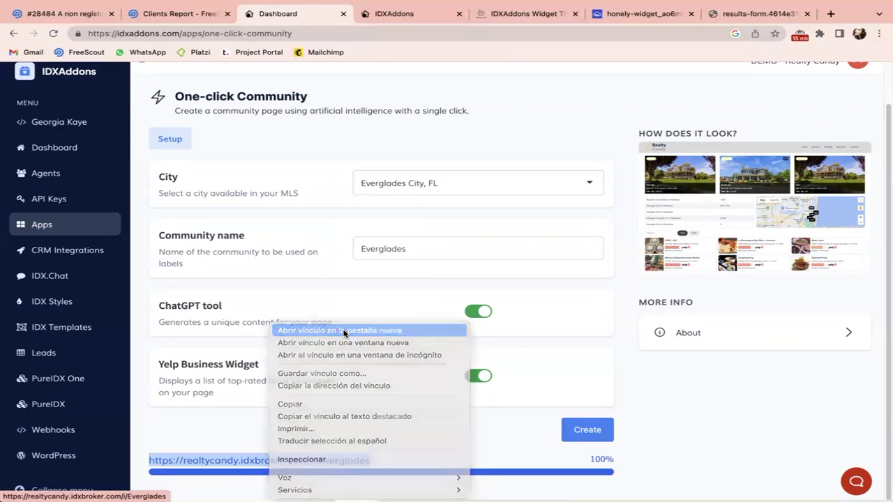
left_click(366, 15)
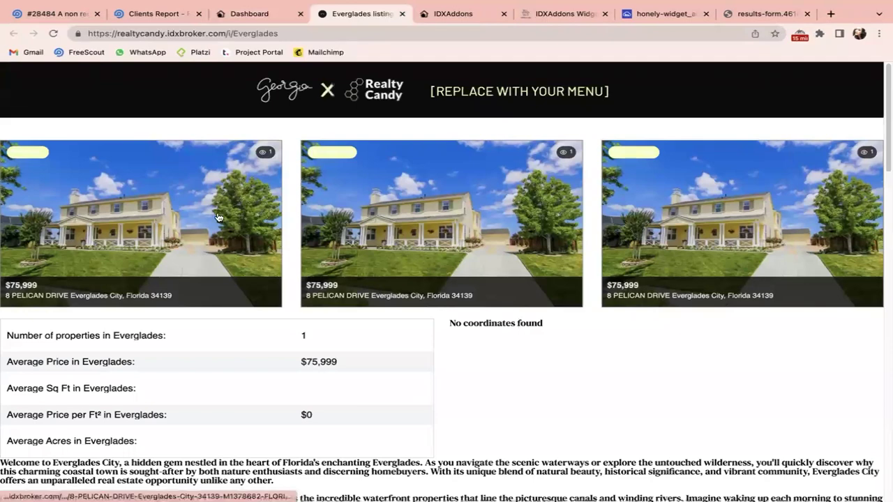
Step: Scroll through the Everglades page's listings, stats, description and search results, then return to IDXAddons
scroll(543, 338, "down", 1)
scroll(541, 341, "down", 1)
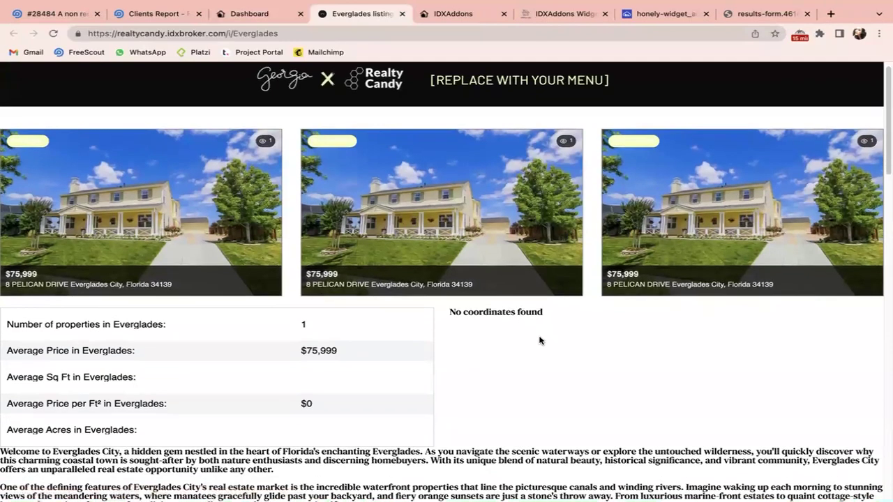
scroll(540, 340, "down", 2)
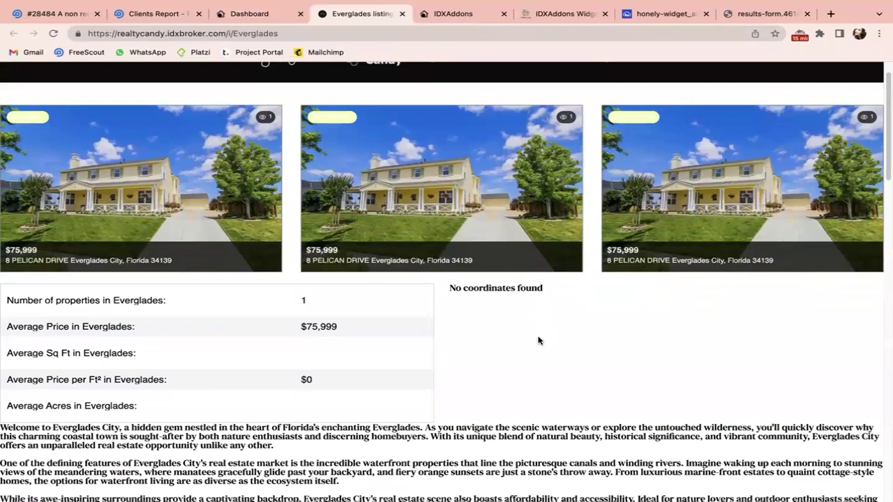
scroll(538, 342, "down", 2)
scroll(530, 349, "down", 3)
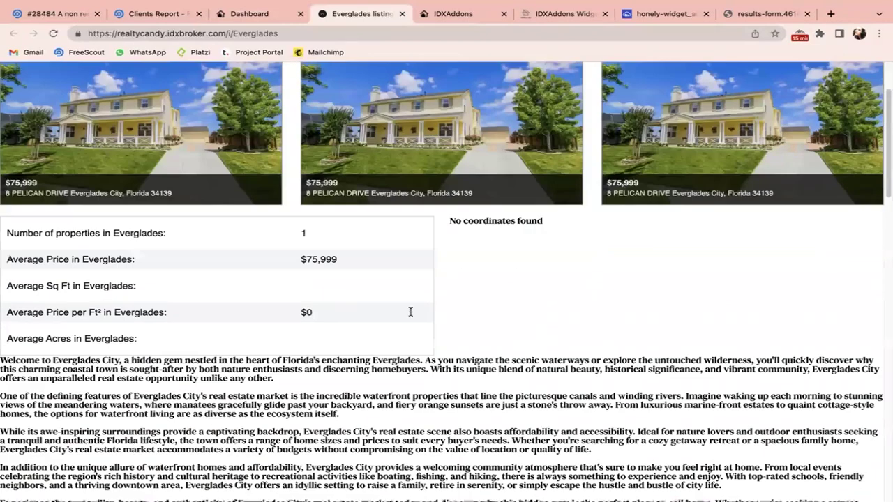
scroll(141, 167, "down", 2)
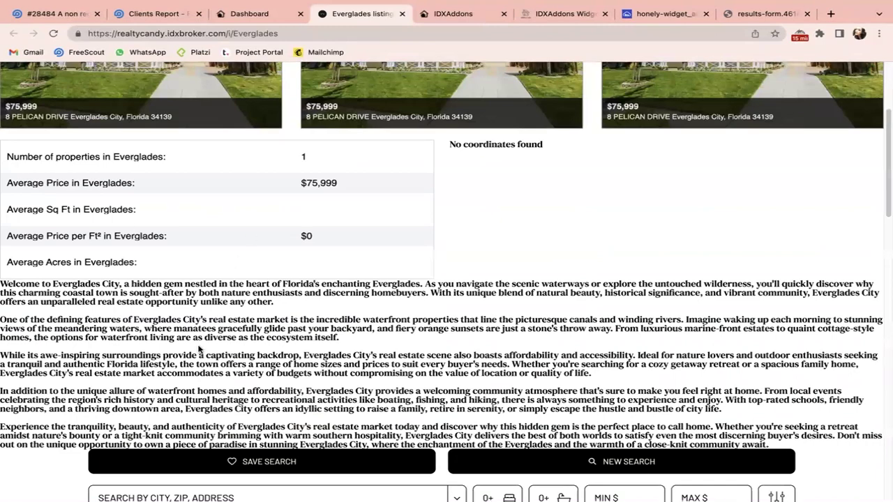
scroll(199, 350, "down", 1)
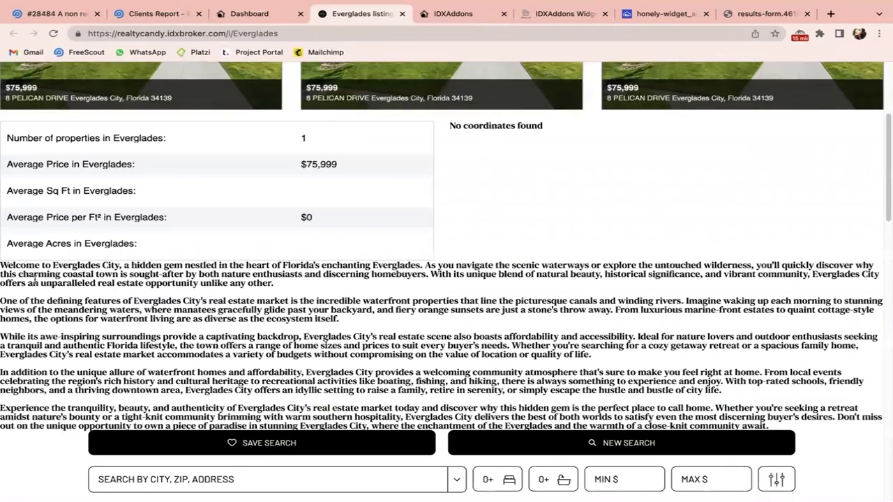
scroll(34, 279, "down", 1)
scroll(321, 335, "down", 1)
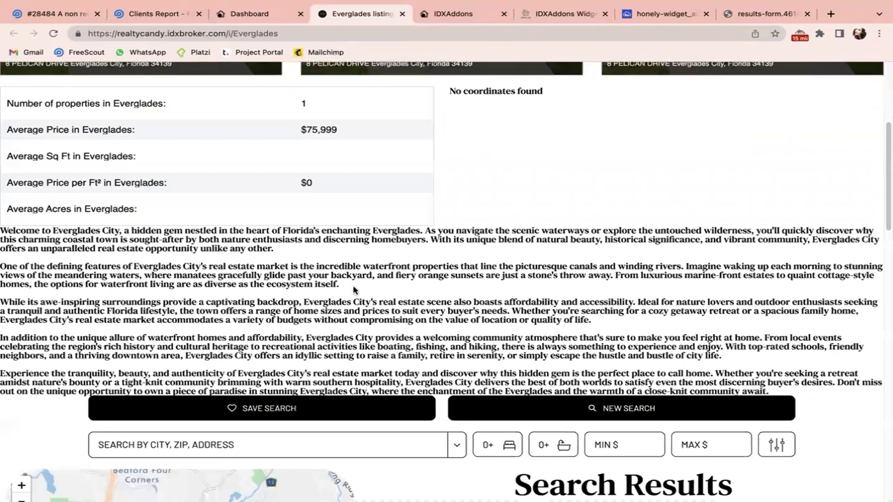
scroll(438, 317, "down", 5)
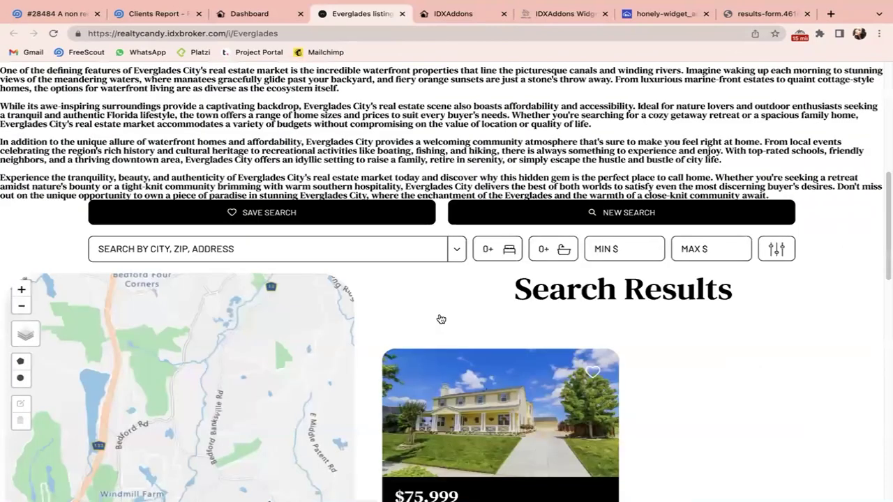
scroll(440, 319, "down", 3)
scroll(439, 319, "down", 8)
scroll(440, 319, "down", 4)
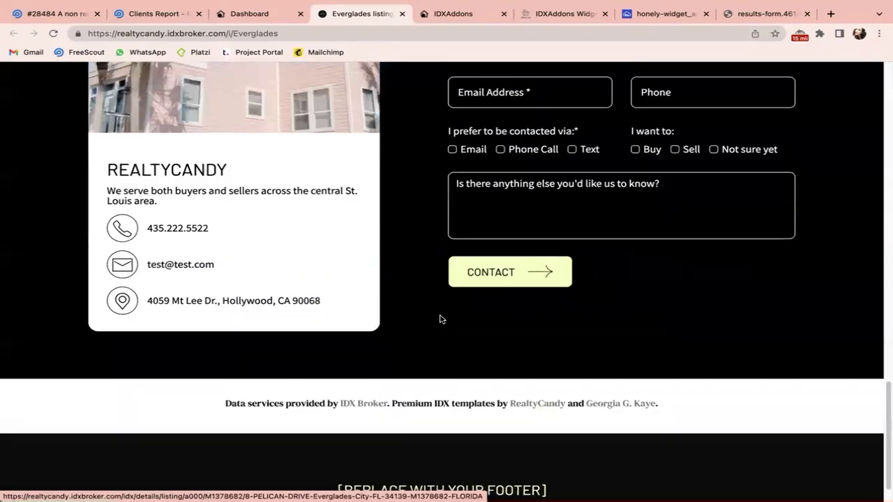
scroll(442, 315, "up", 4)
scroll(443, 315, "up", 10)
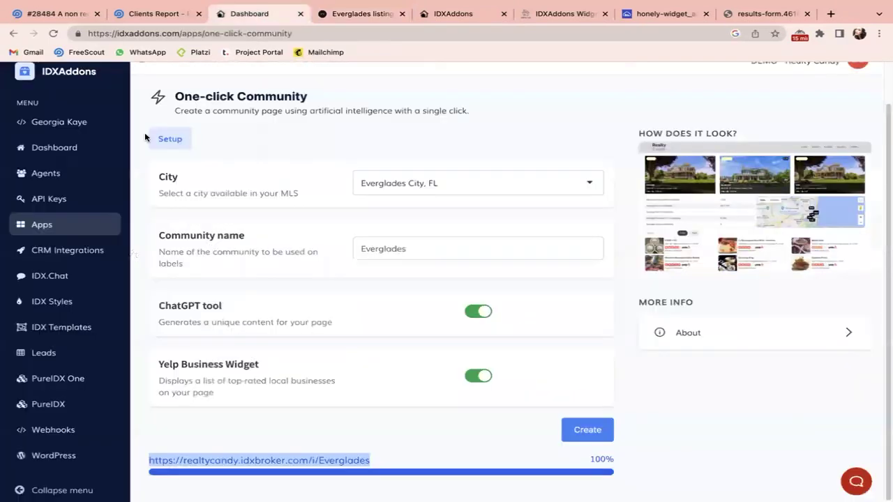
left_click(259, 15)
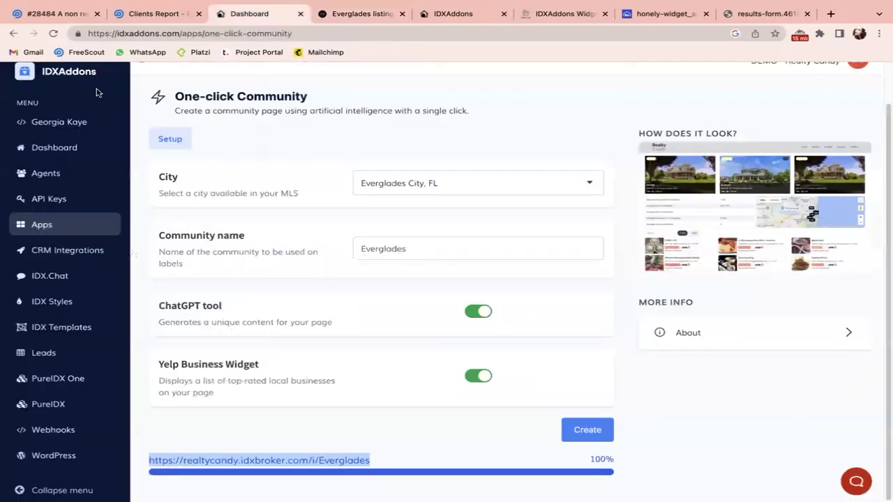
Step: Find the Open House app by searching 'open' and browse its Active Open Houses list
left_click(15, 34)
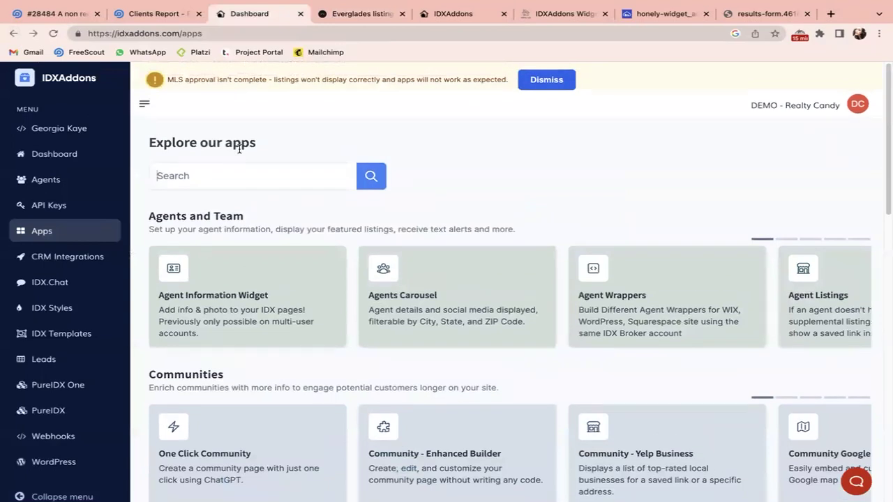
type("open")
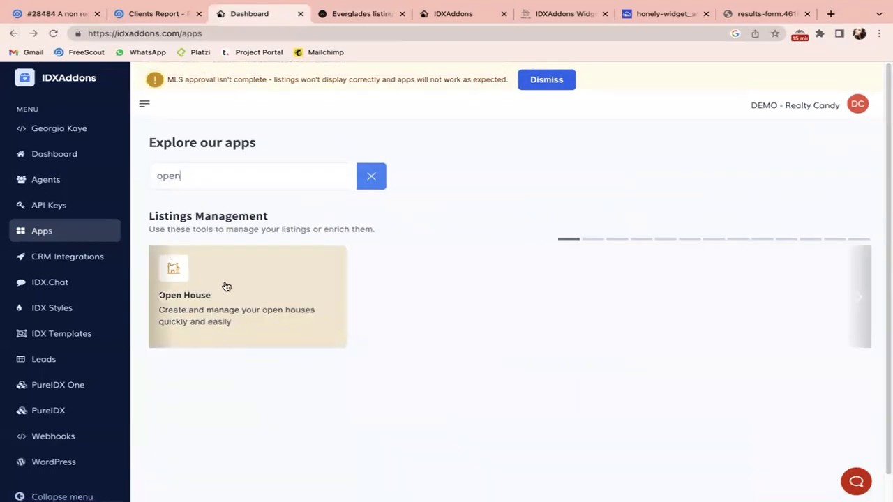
left_click(242, 292)
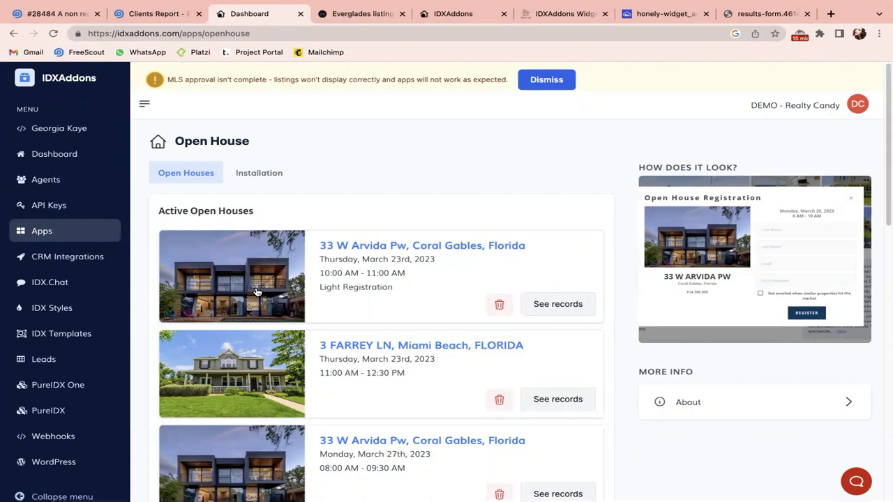
scroll(421, 261, "down", 1)
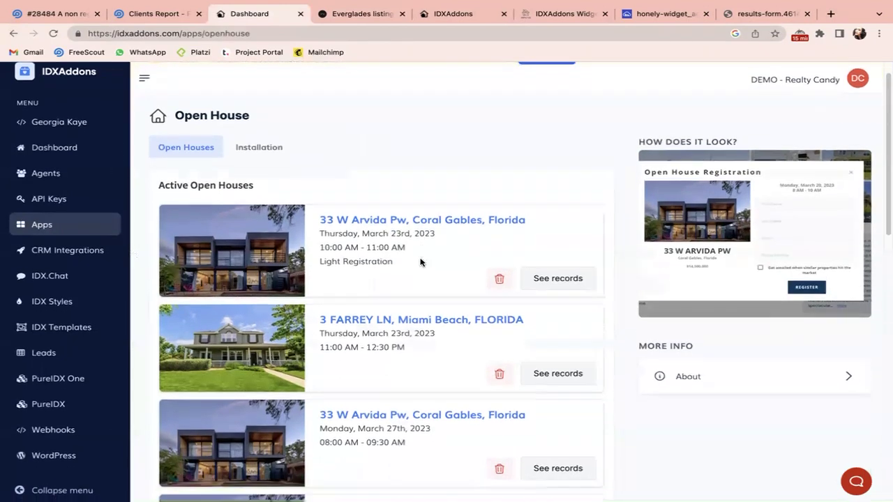
scroll(305, 170, "down", 2)
left_click(262, 74)
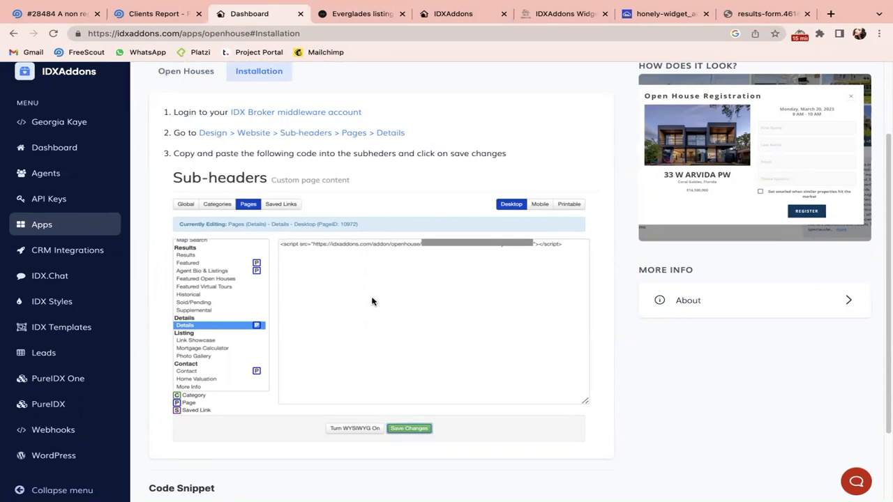
Step: Review the Open House installation steps and code snippet, then open the registration preview image separately
scroll(397, 283, "down", 2)
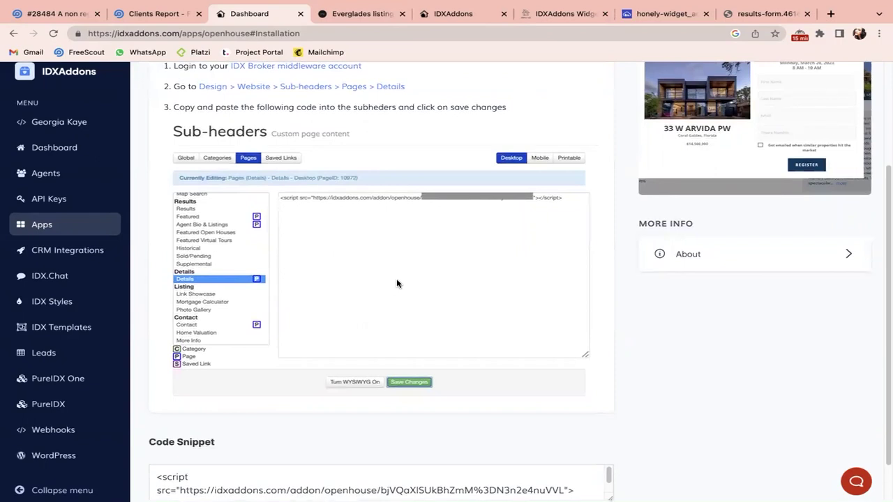
scroll(397, 283, "down", 1)
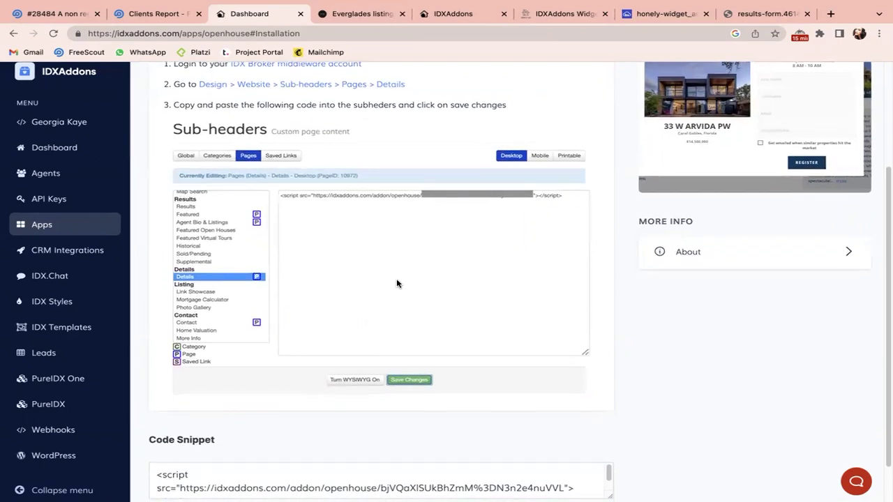
scroll(397, 283, "up", 1)
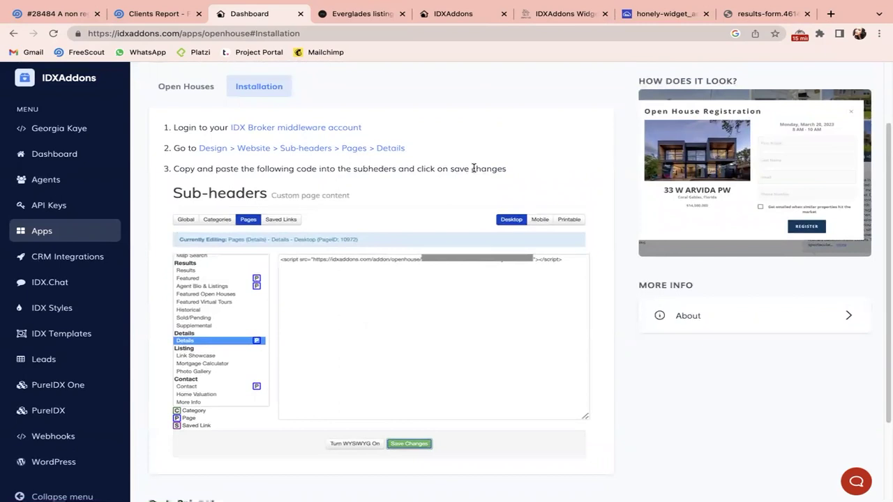
scroll(473, 169, "down", 3)
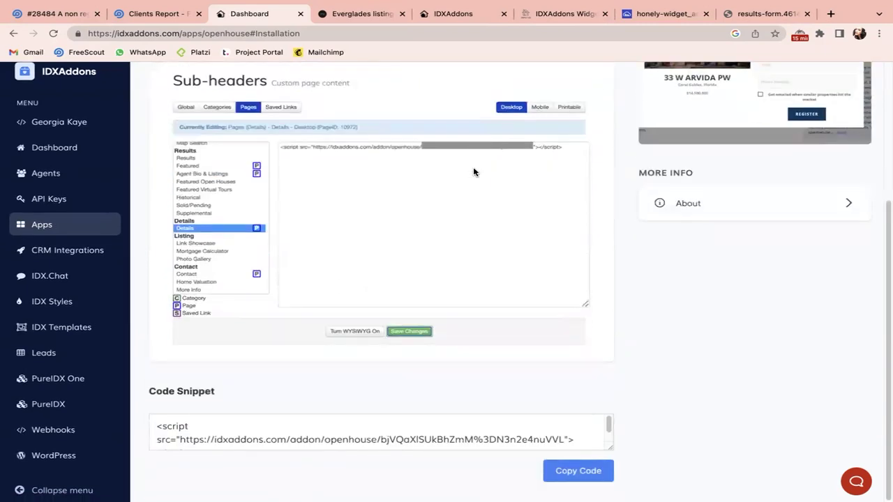
scroll(480, 173, "up", 5)
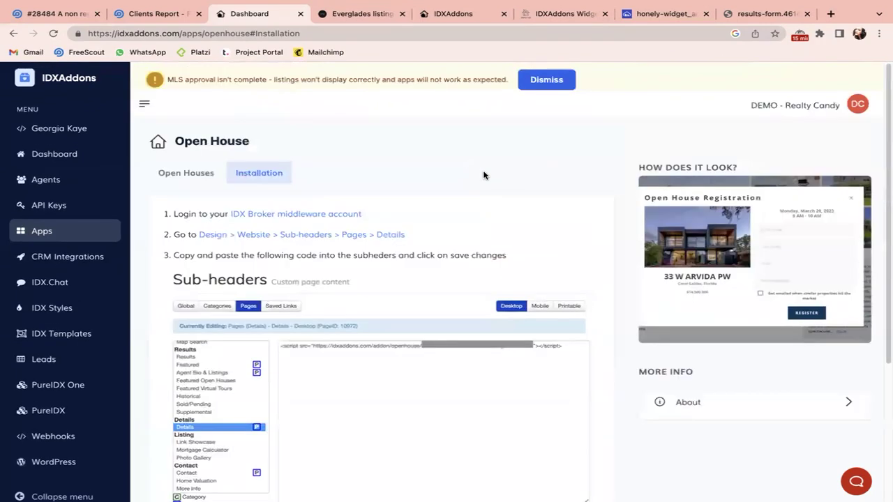
right_click(745, 235)
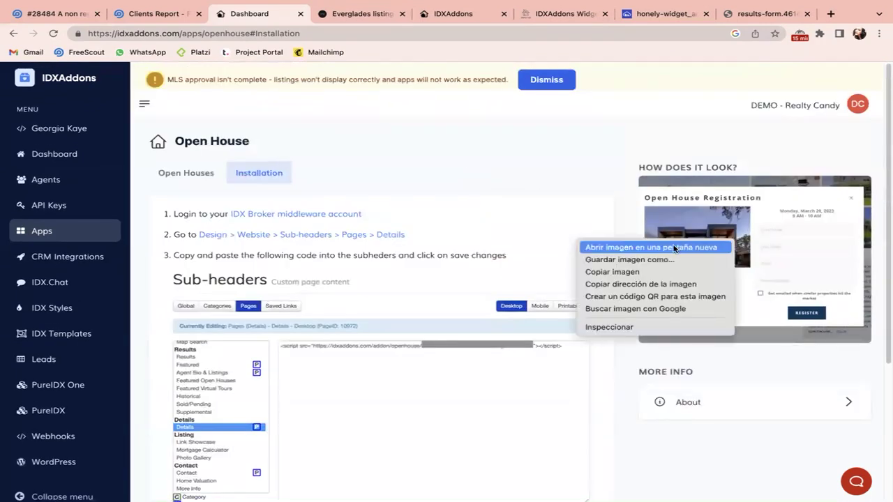
left_click(504, 219)
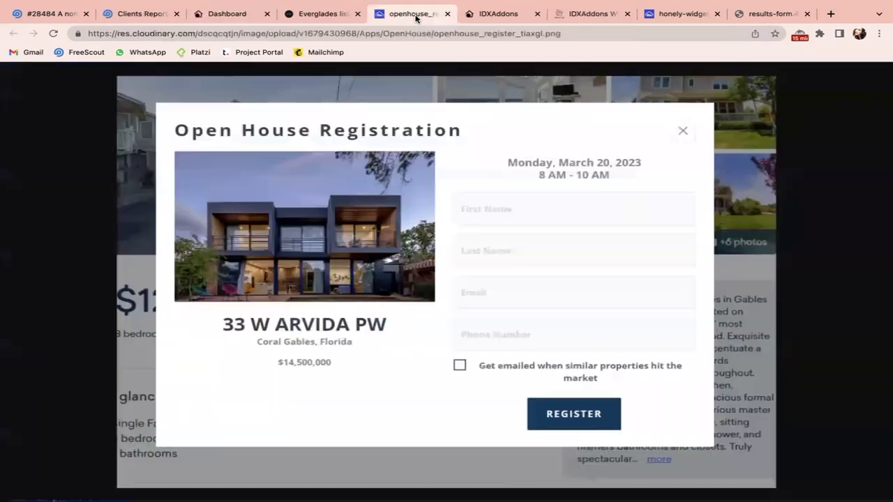
Step: View the open house registration preview full-size, then return to the IDXAddons dashboard
left_click(416, 14)
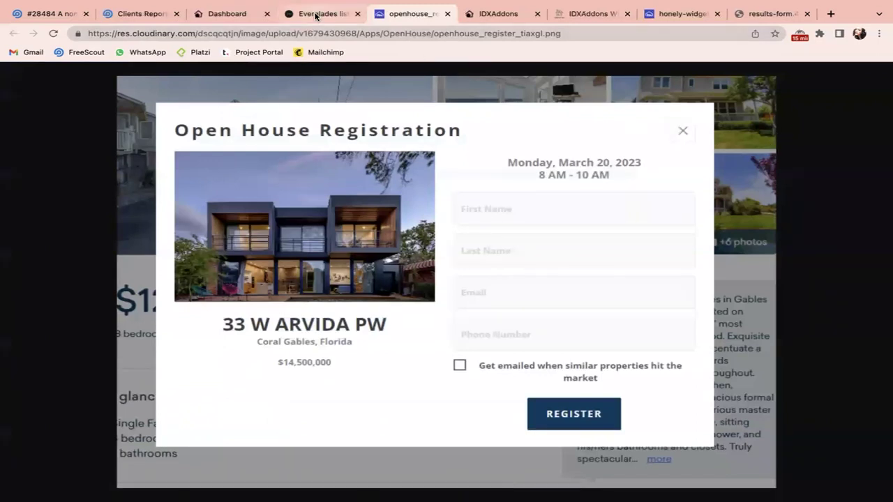
left_click(216, 15)
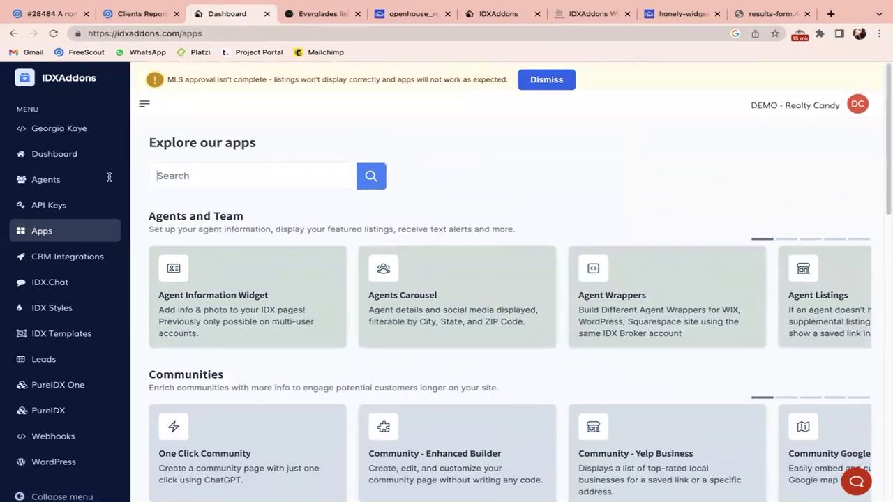
Step: Search apps for 'omni' and open the Omnisearch Creator search bar from Omnisearch Selector
type("omni")
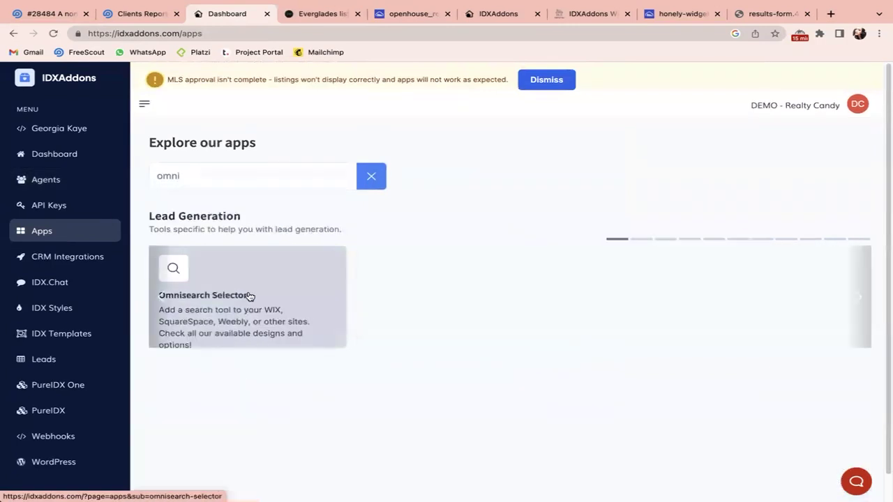
left_click(249, 296)
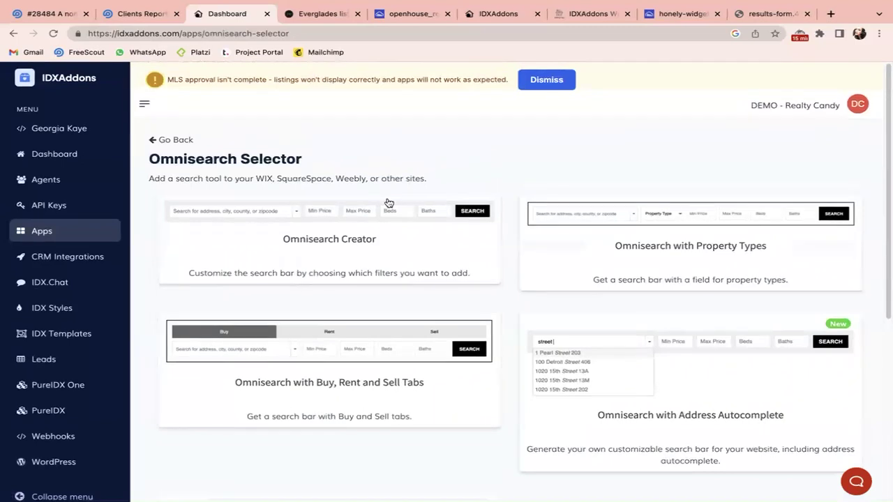
left_click(368, 213)
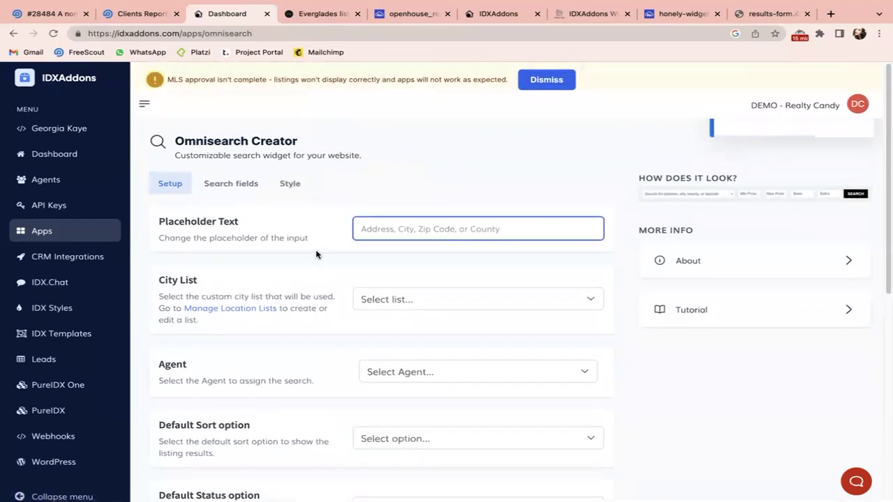
Step: Review the Omnisearch Creator setup options and code snippet, then show its search-field settings
scroll(287, 230, "down", 1)
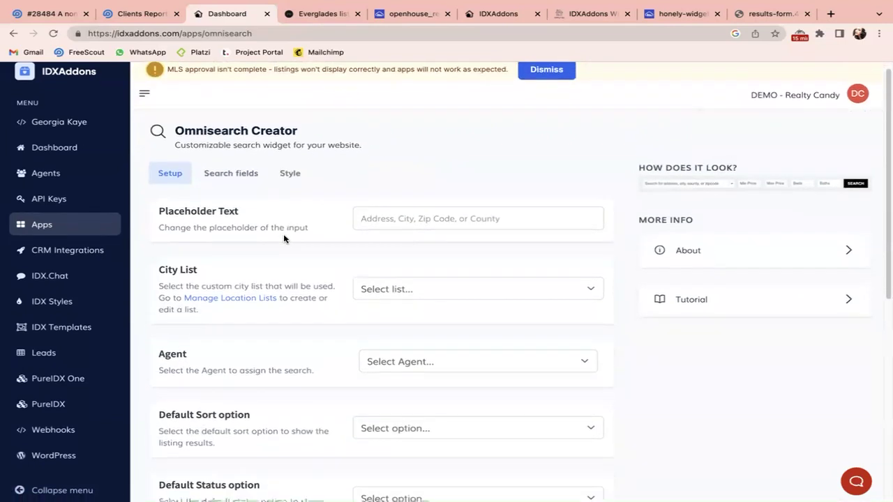
scroll(283, 239, "down", 2)
scroll(293, 241, "down", 1)
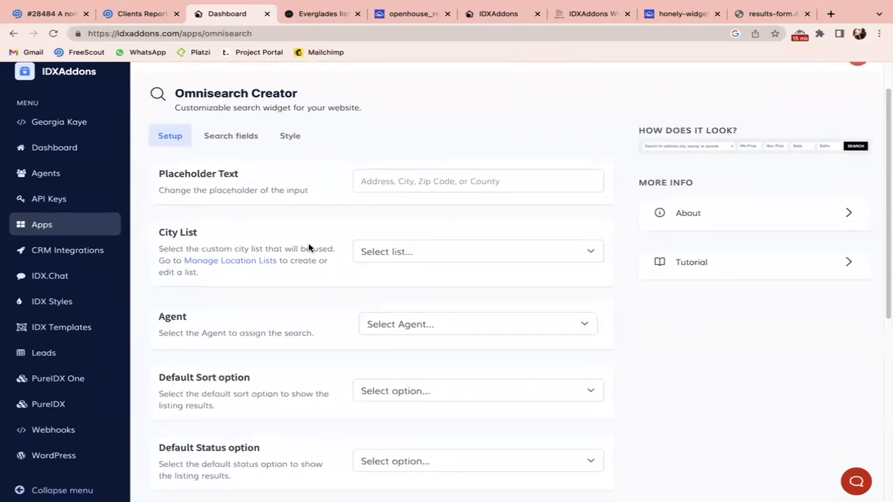
scroll(309, 246, "down", 1)
scroll(309, 245, "down", 2)
scroll(309, 245, "down", 6)
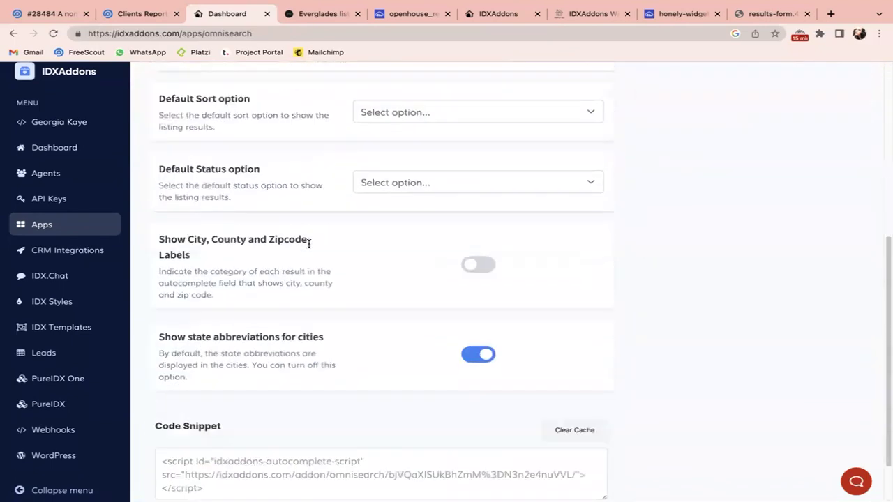
scroll(309, 245, "down", 2)
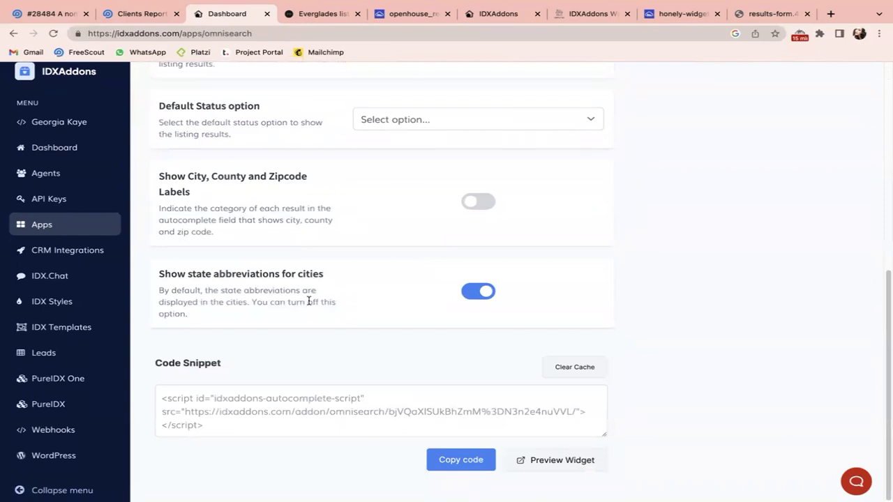
scroll(309, 301, "up", 3)
scroll(314, 304, "up", 3)
scroll(293, 311, "up", 3)
scroll(272, 314, "up", 3)
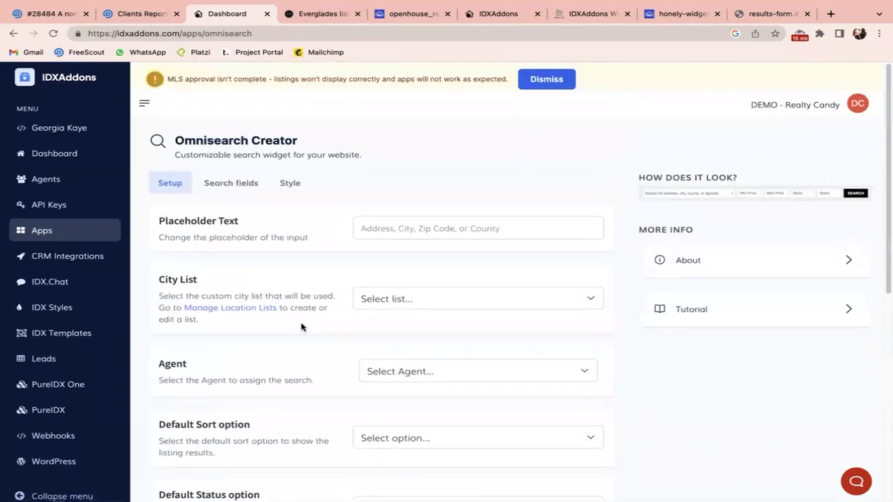
scroll(301, 327, "down", 1)
left_click(234, 123)
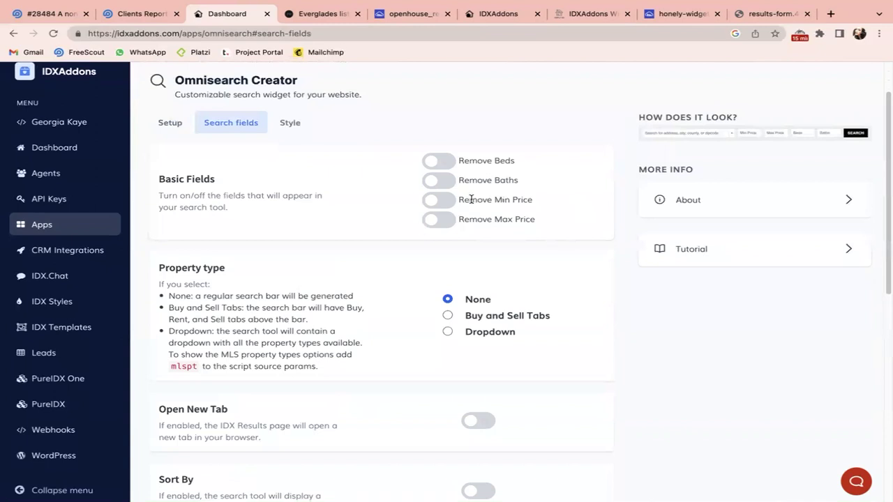
Step: Check the Omnisearch style settings, then go back to Setup and select the embed code snippet
left_click(290, 123)
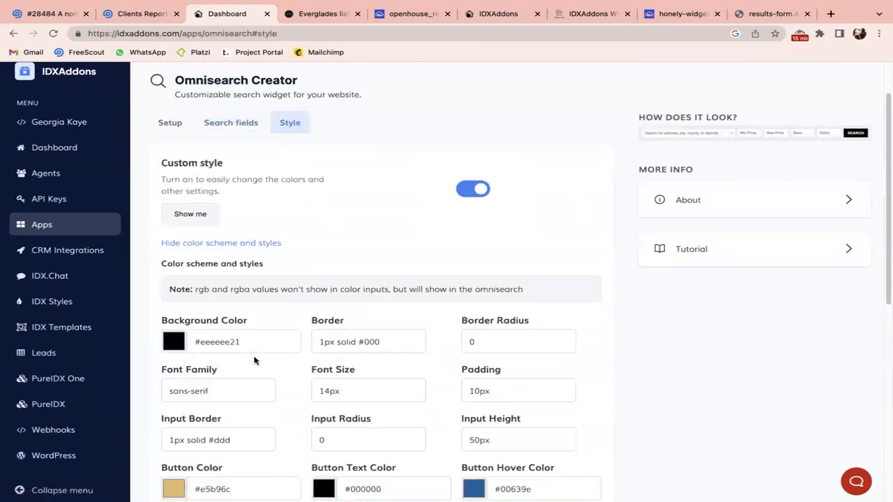
left_click(171, 122)
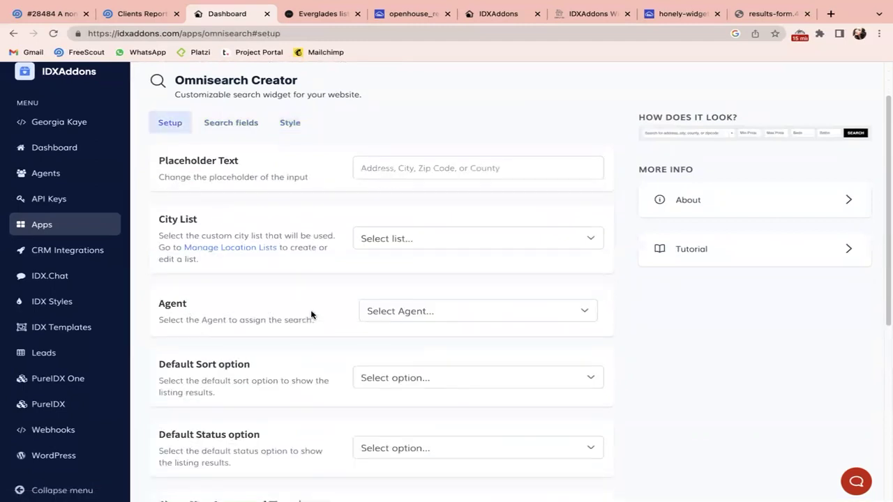
scroll(311, 314, "down", 2)
scroll(311, 314, "down", 3)
left_click(224, 429)
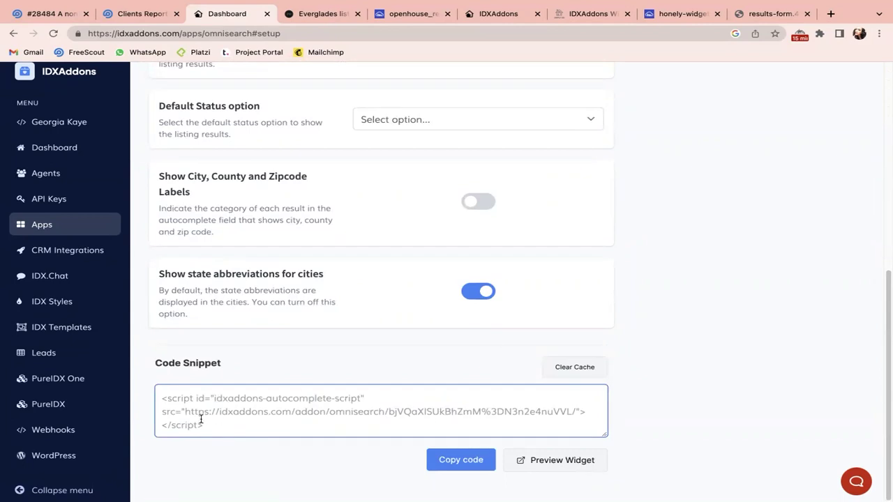
Step: Preview the Omnisearch widget with its search, price, beds and baths fields, then return to setup
left_click(550, 465)
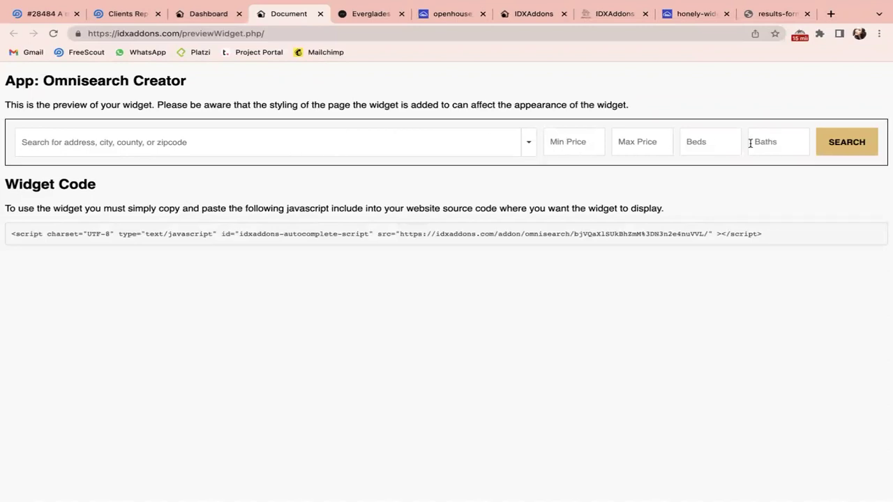
left_click(208, 14)
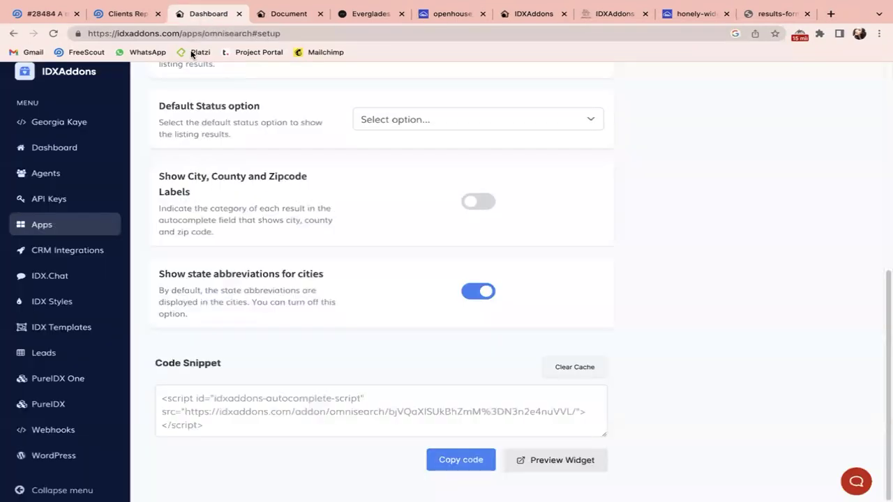
Step: Search the apps catalogue for 'ho' and open the Plunk Home Valuation widget
left_click(39, 225)
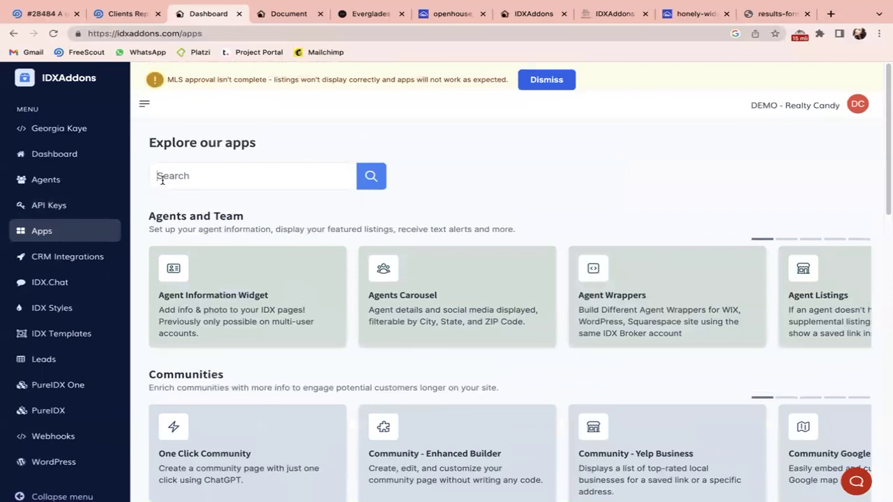
type("plunk")
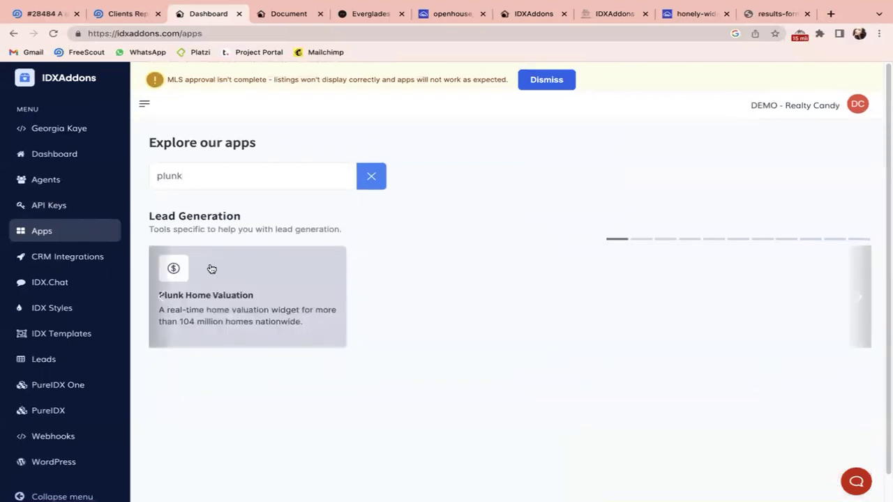
key("BackSpace")
key("BackSpace")
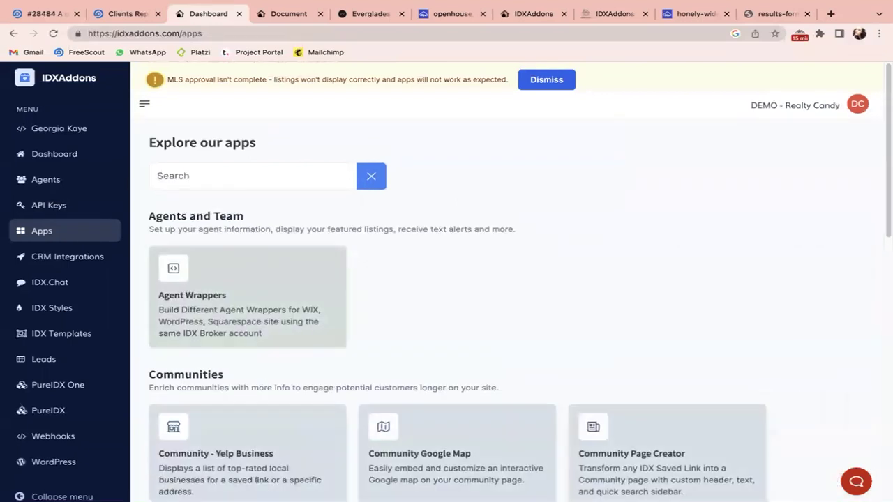
type("ho")
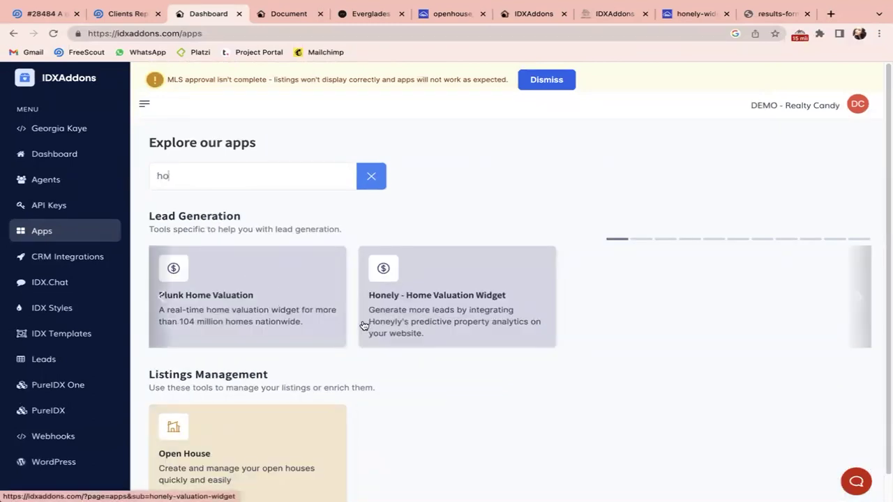
left_click(285, 312)
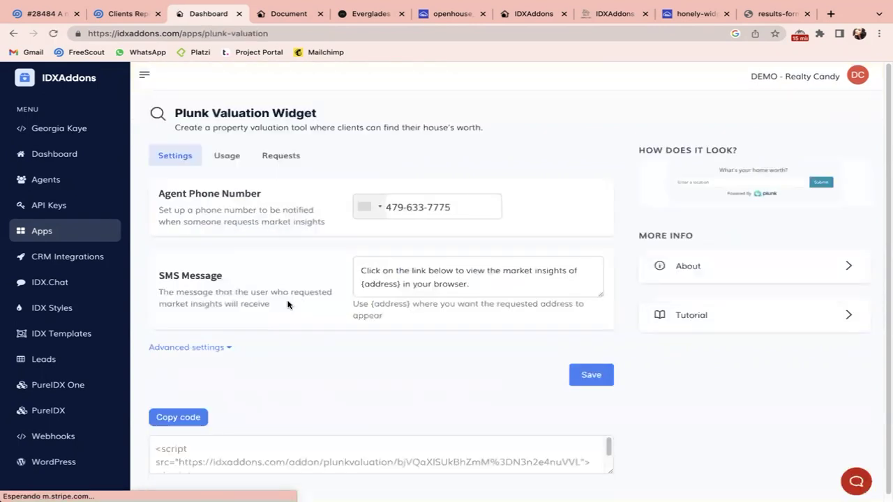
Step: Close the openhouse and Everglades pages and select the Plunk widget's embed code
left_click(482, 13)
left_click(401, 13)
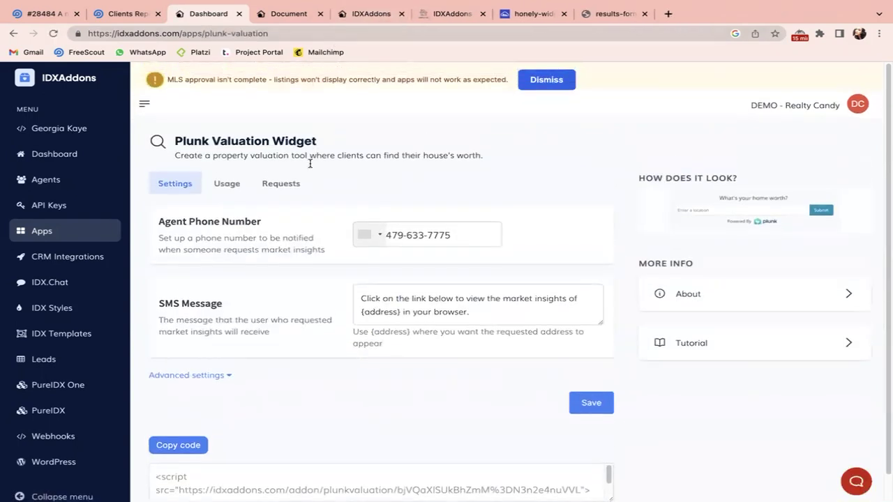
scroll(312, 307, "down", 1)
scroll(311, 307, "down", 1)
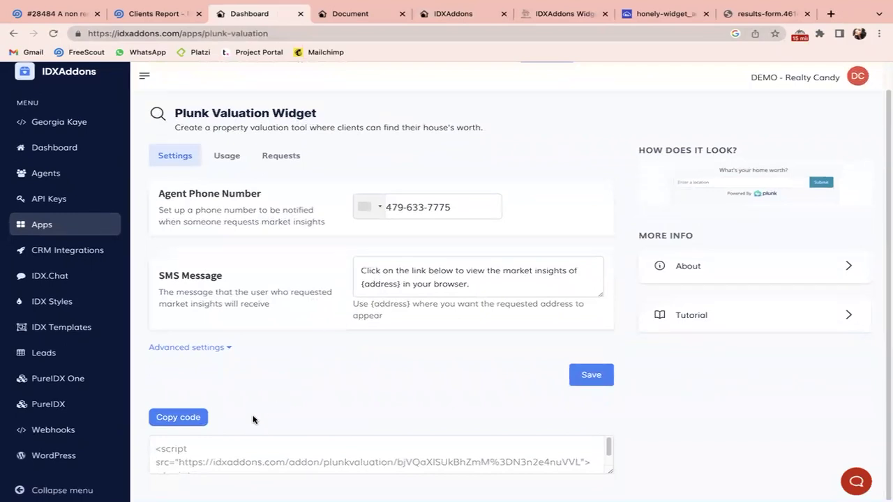
left_click(224, 458)
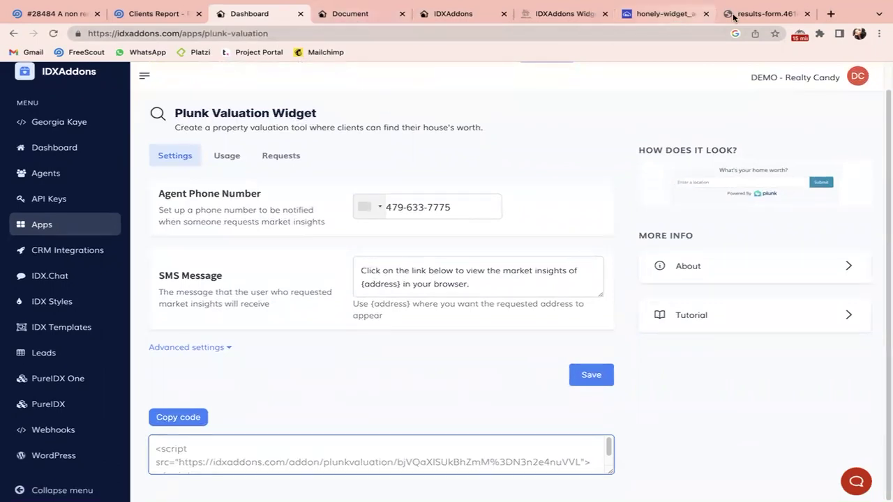
left_click(470, 15)
left_click(335, 16)
left_click(438, 15)
scroll(325, 258, "up", 7)
scroll(334, 273, "down", 1)
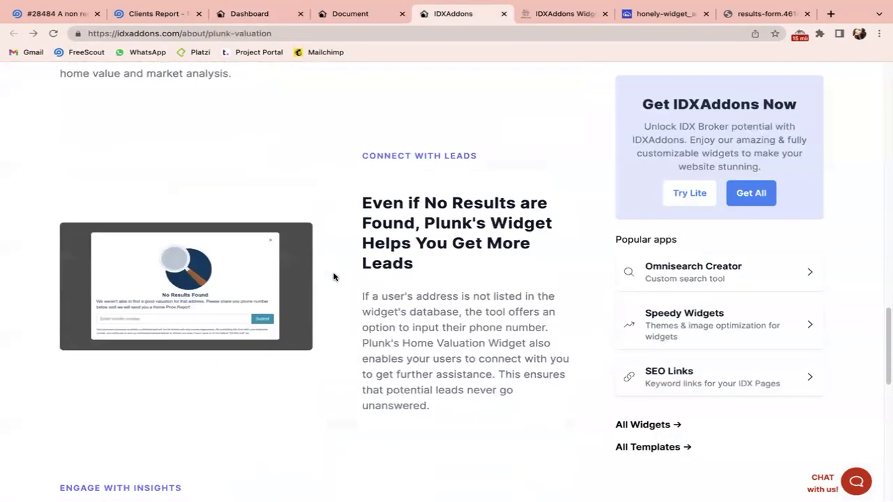
scroll(334, 273, "up", 4)
scroll(344, 276, "up", 5)
scroll(345, 279, "up", 6)
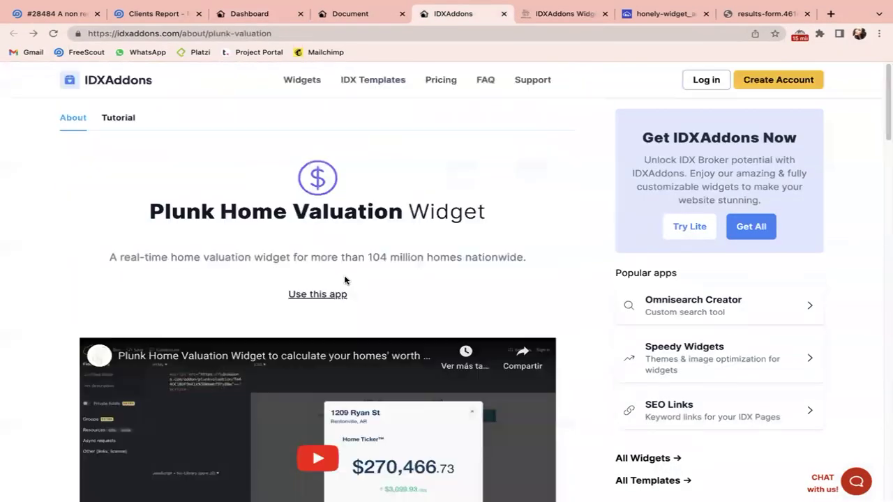
scroll(345, 280, "down", 2)
scroll(344, 280, "down", 2)
scroll(344, 282, "down", 3)
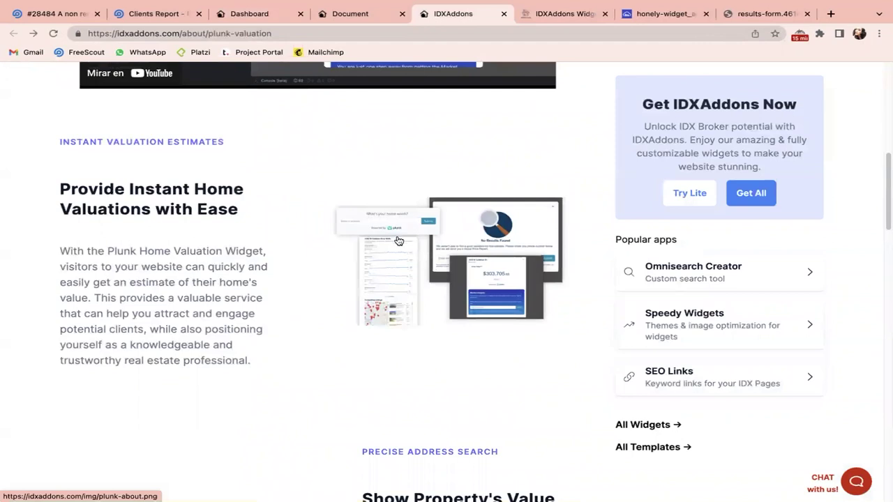
scroll(373, 248, "down", 3)
scroll(373, 247, "down", 2)
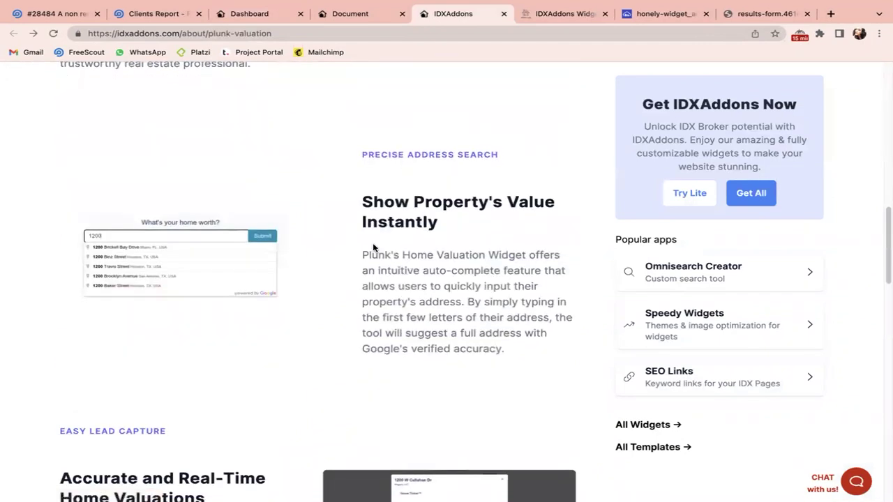
scroll(374, 248, "down", 3)
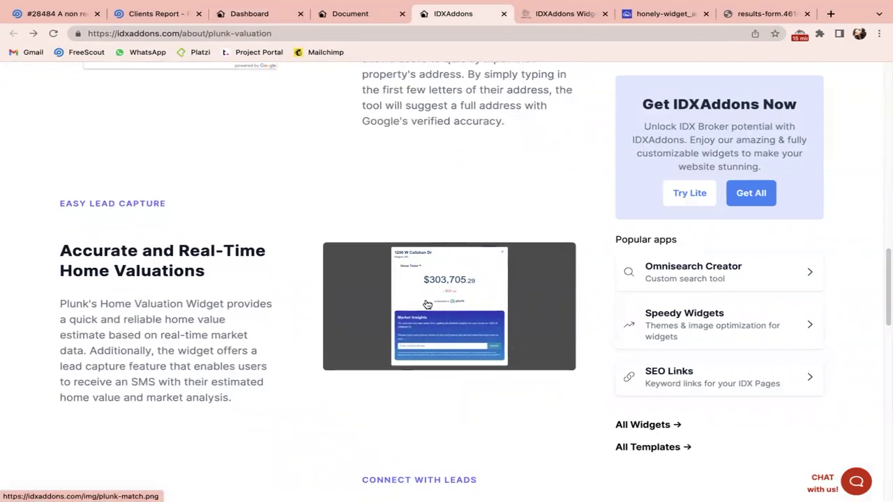
scroll(422, 311, "down", 1)
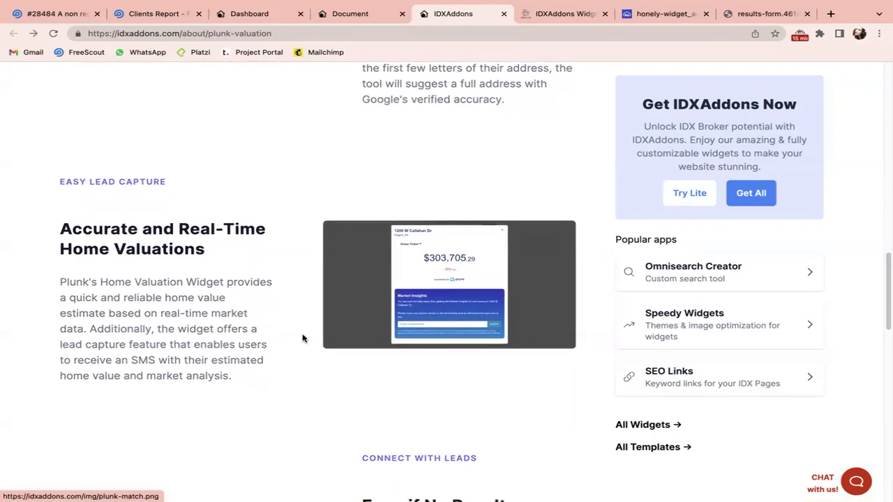
scroll(303, 339, "down", 2)
scroll(302, 339, "down", 5)
scroll(303, 339, "down", 2)
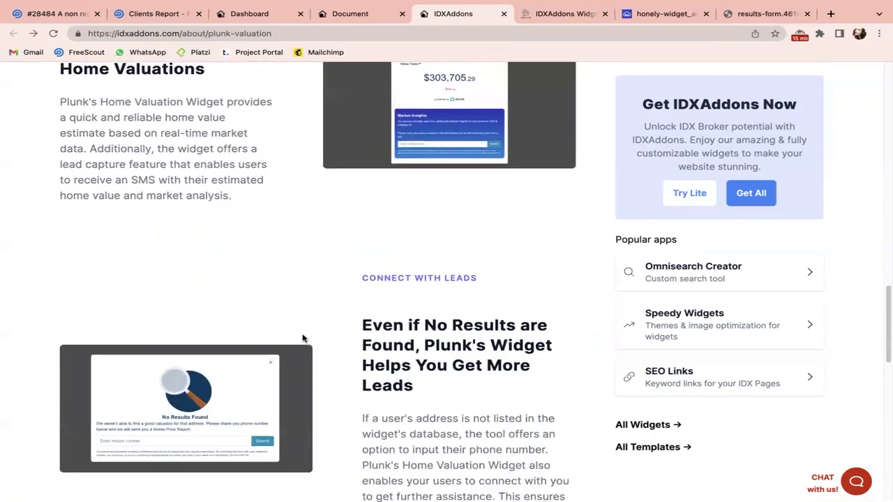
scroll(303, 339, "down", 10)
scroll(303, 339, "down", 3)
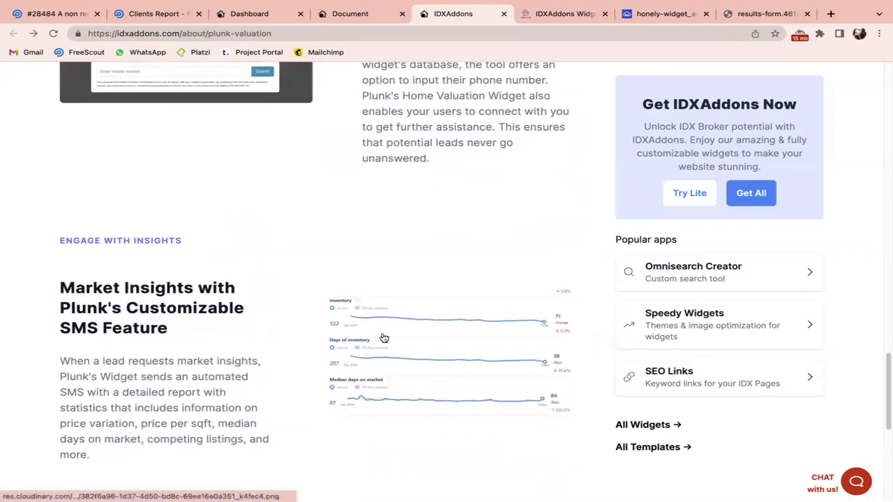
scroll(263, 319, "down", 2)
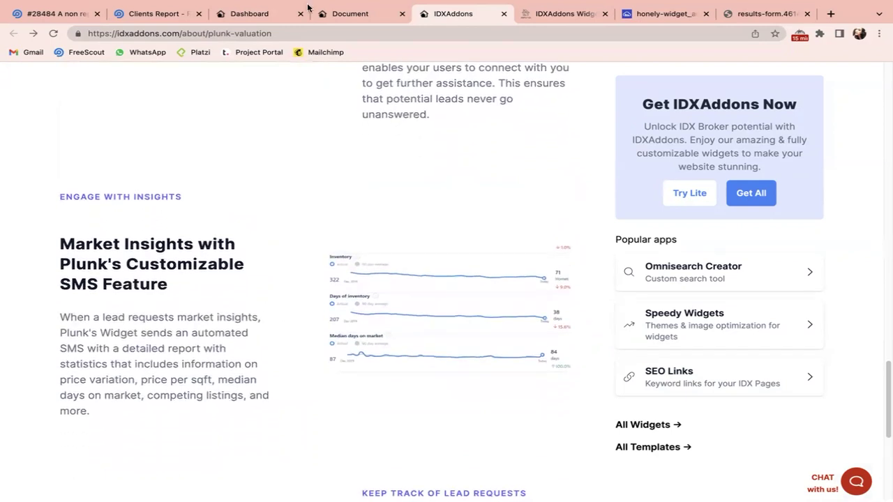
left_click(334, 16)
left_click(243, 16)
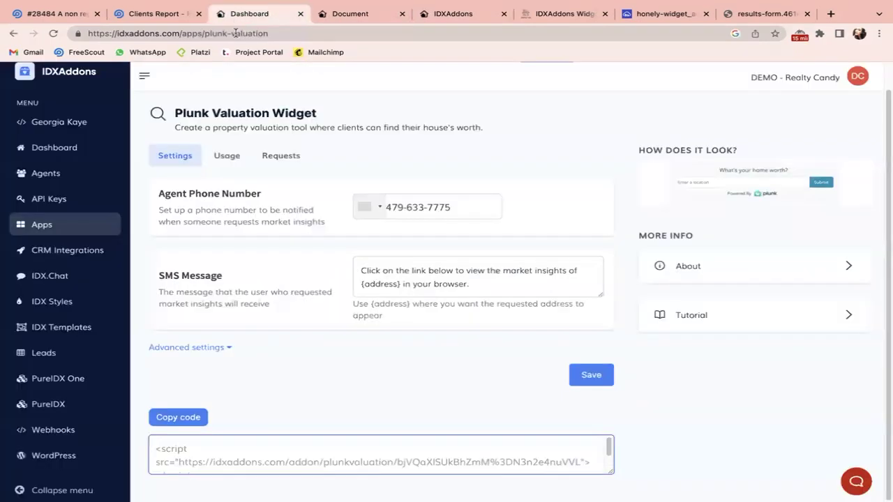
left_click(13, 34)
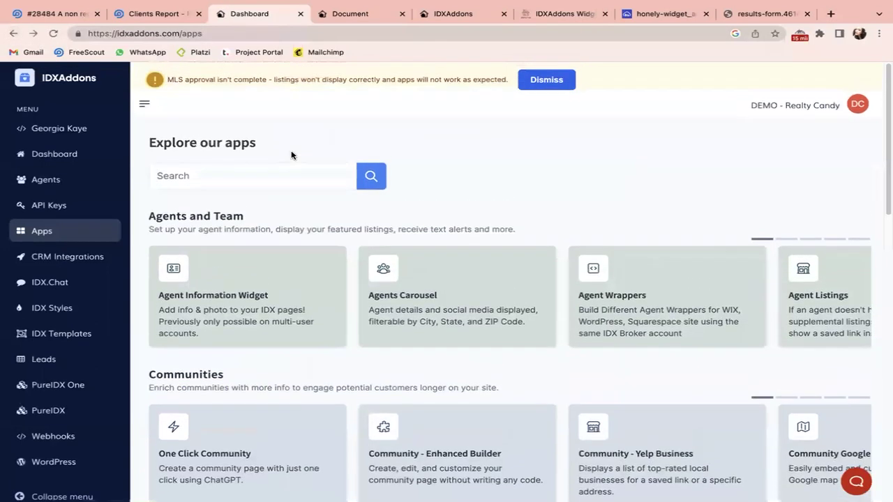
Step: Open the Honely Valuation Widget via 'hone', view its preview and results-form images, then return to Apps
type("hone")
left_click(290, 281)
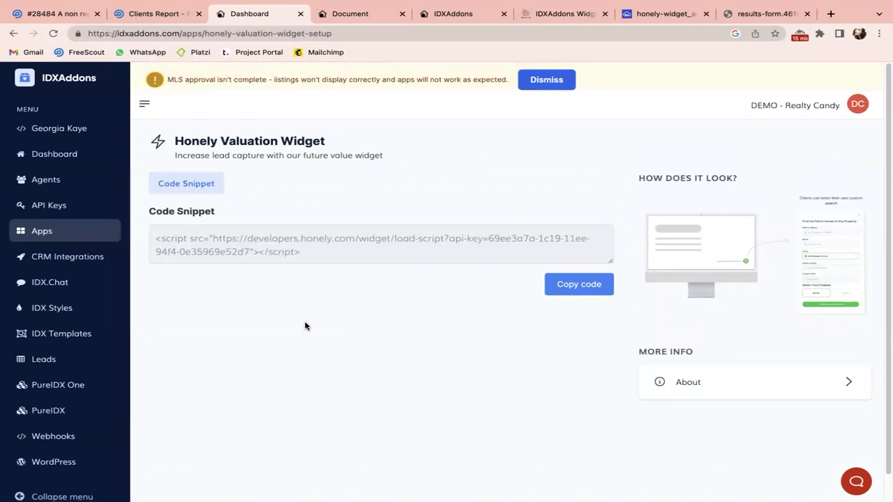
left_click(650, 15)
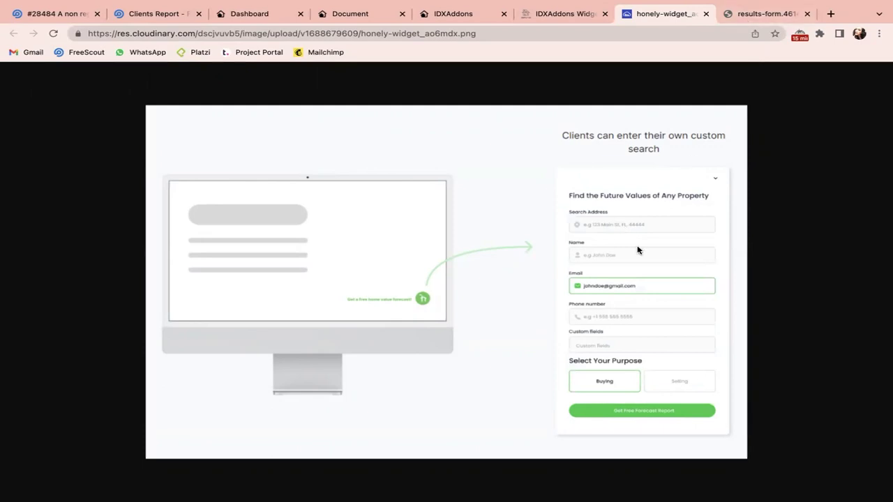
left_click(747, 18)
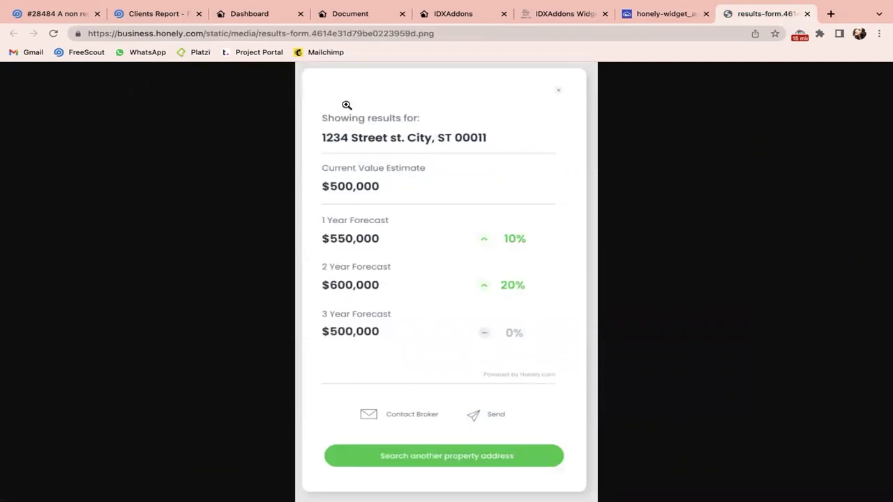
left_click(261, 14)
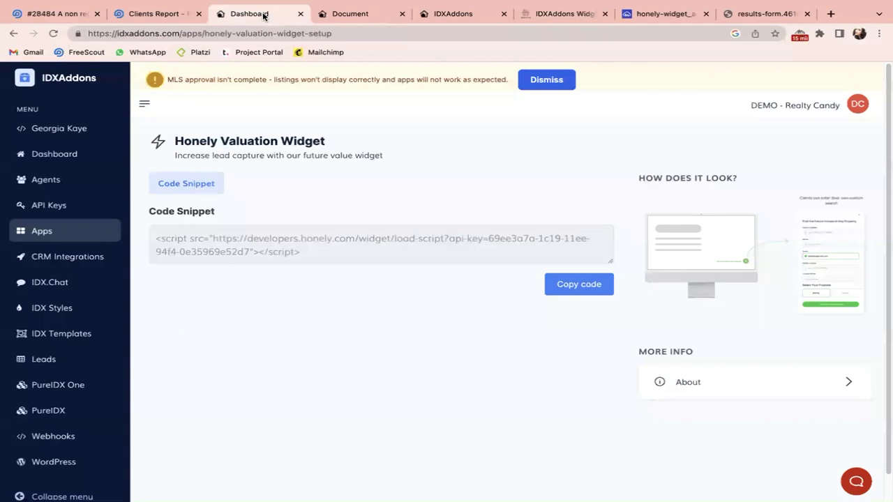
left_click(71, 233)
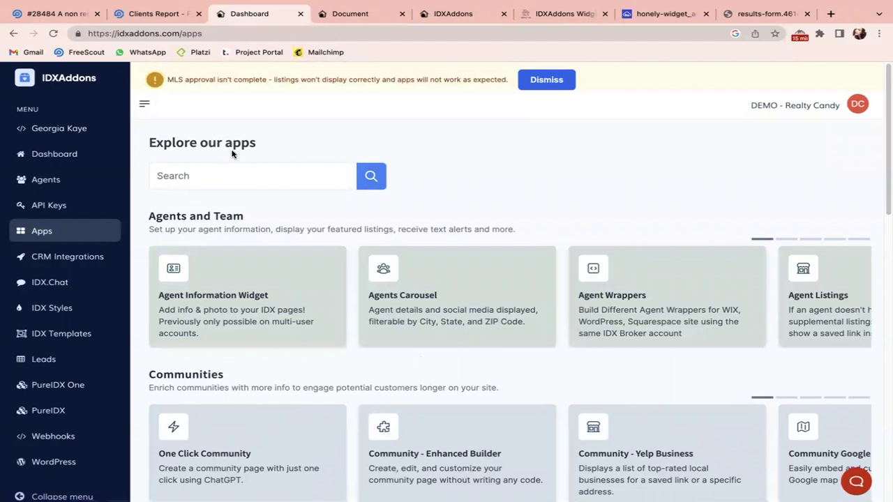
Step: Find the IDX Styles app by searching 'colo', open it, and switch to its Fonts settings
type("idx")
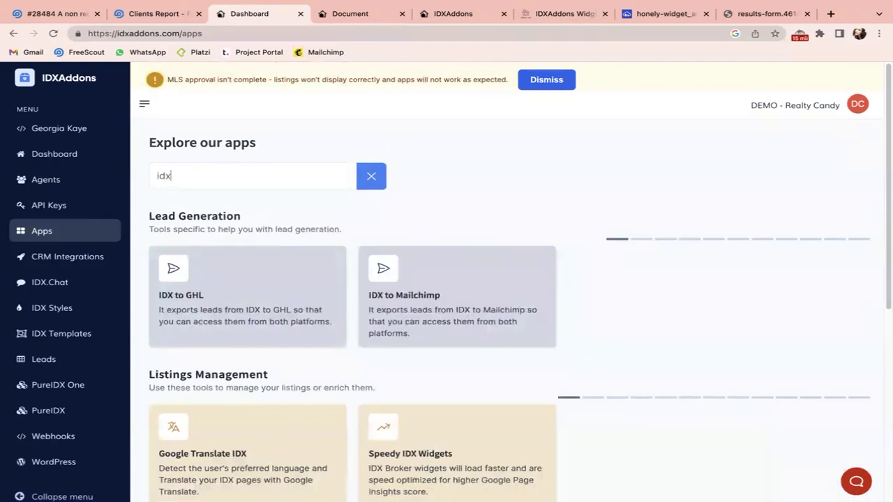
key("BackSpace")
key("BackSpace")
key("BackSpace")
type("co")
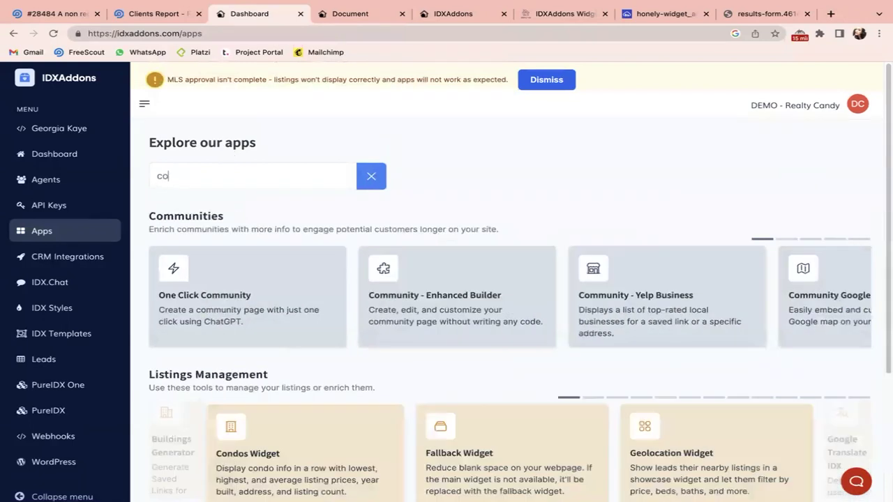
type("lo")
left_click(214, 314)
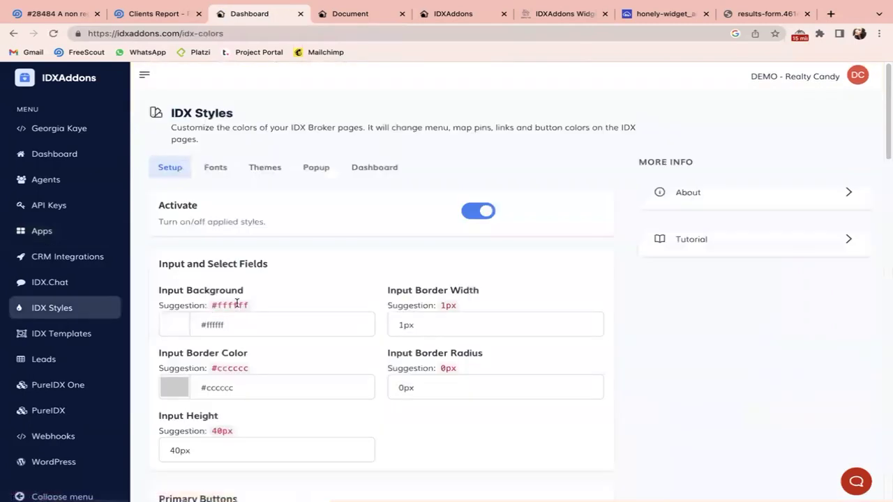
scroll(289, 293, "down", 1)
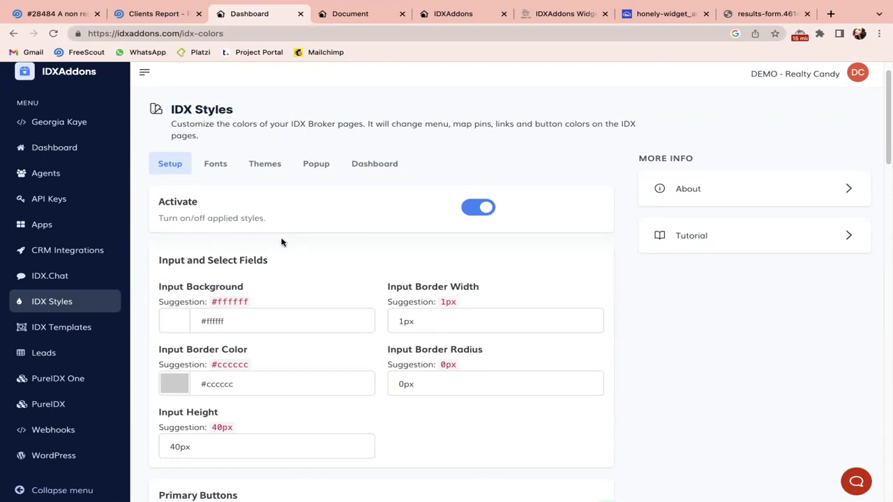
left_click(216, 163)
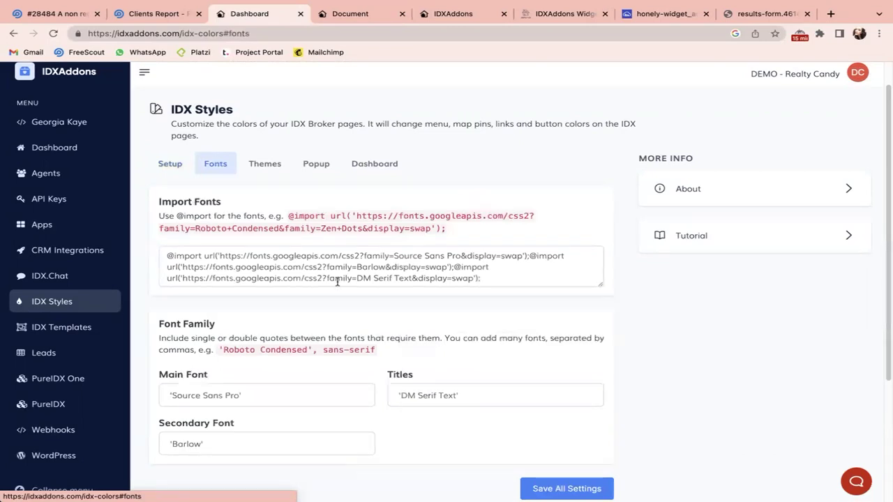
Step: Scroll the IDX Styles fonts page down to its embed code snippet
scroll(332, 302, "down", 5)
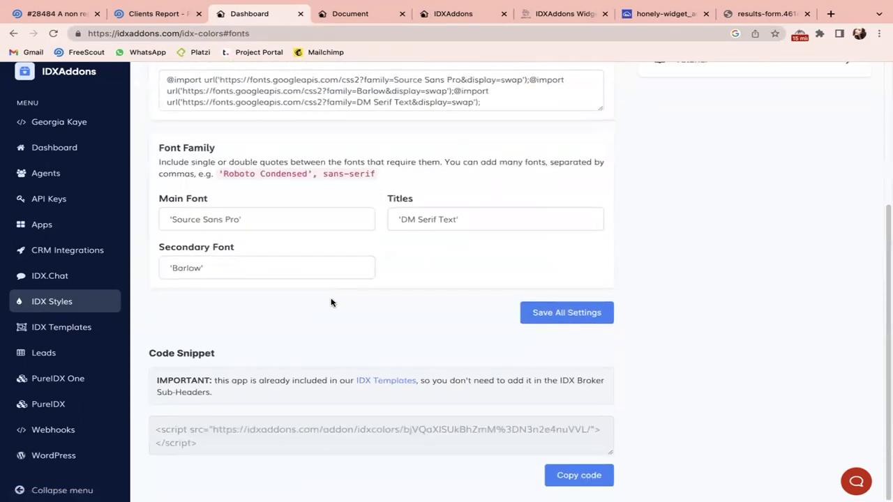